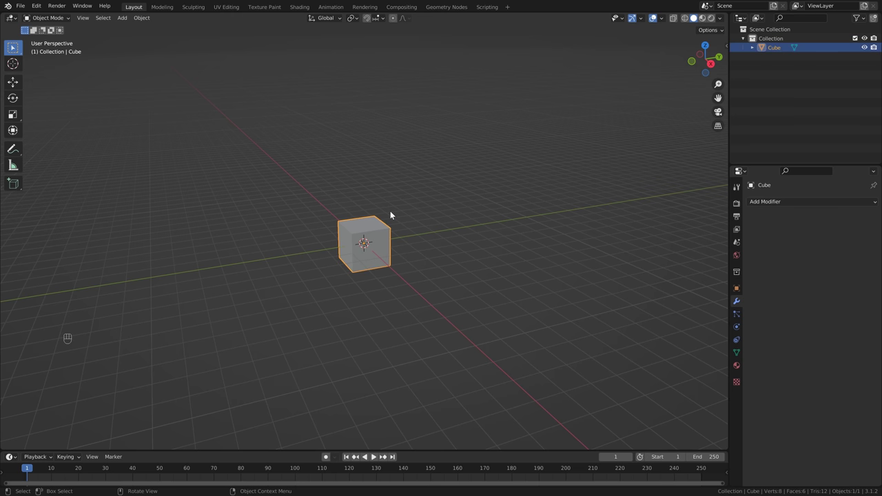
Step: Move the cube up 1 m along the Z axis
key("g")
key("z")
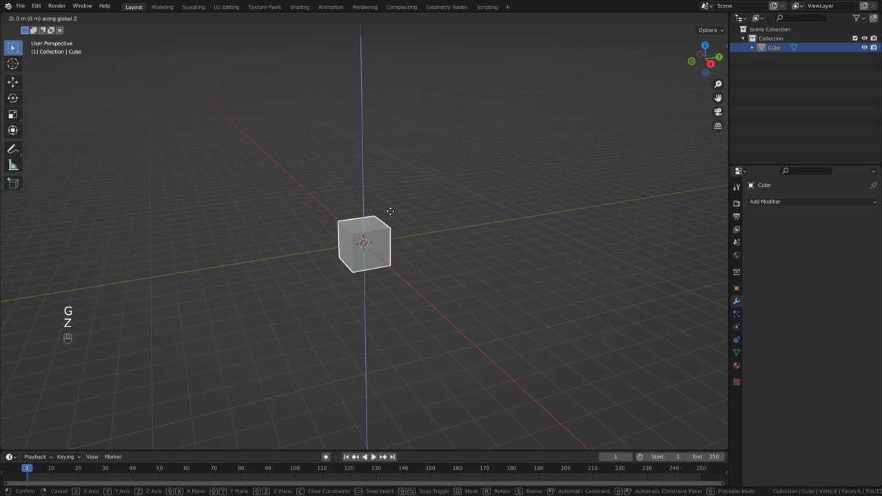
key("1")
left_click(390, 211)
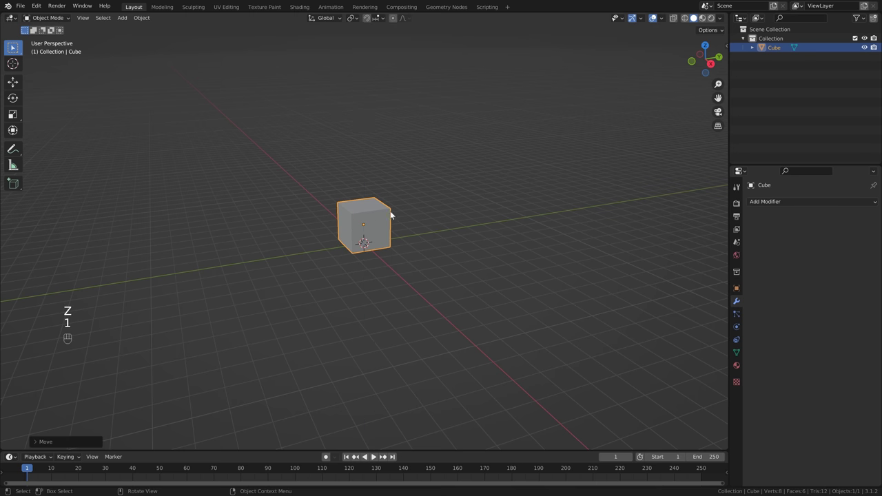
Step: Add a plane mesh as the ground beneath the cube and scale it by 10
key("shift+a")
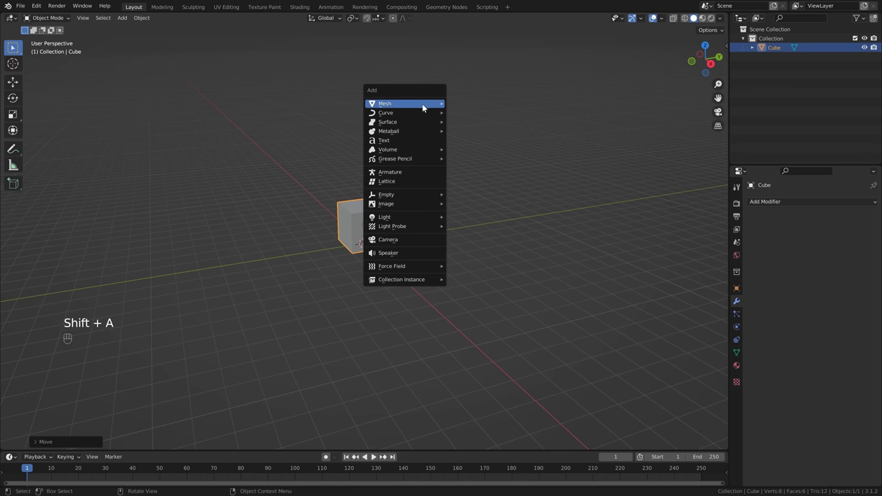
mouse_move(421, 103)
left_click(468, 103)
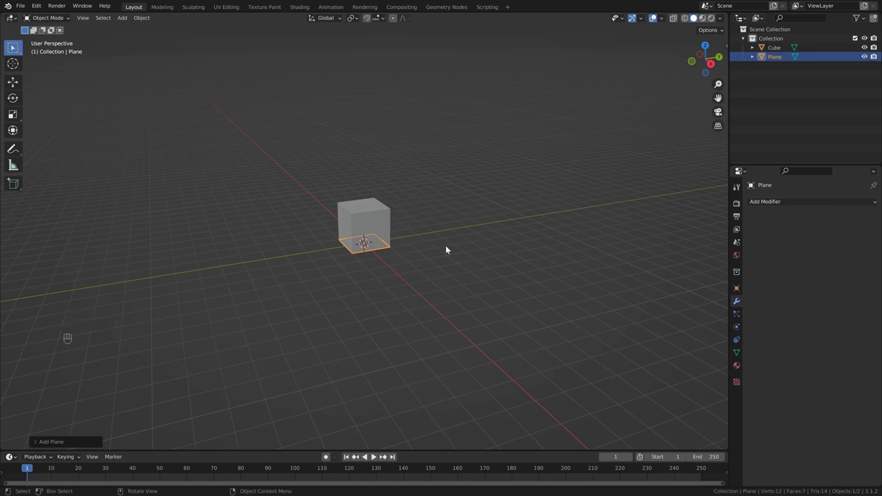
key("s")
key("1")
key("0")
left_click(430, 231)
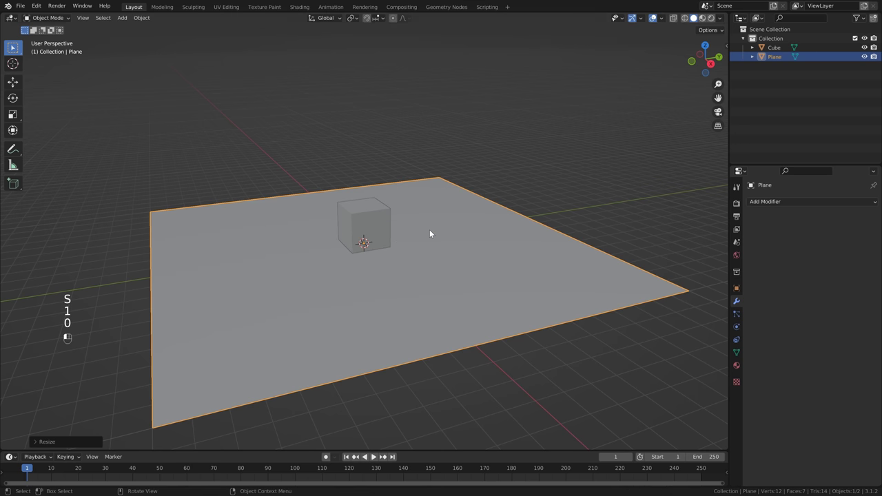
Step: Add Collision physics to both the ground plane and the cube
left_click(736, 328)
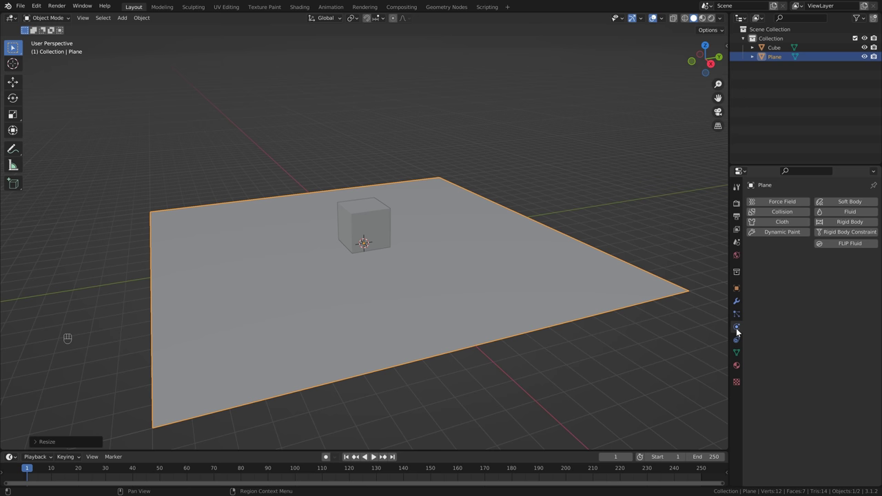
left_click(776, 211)
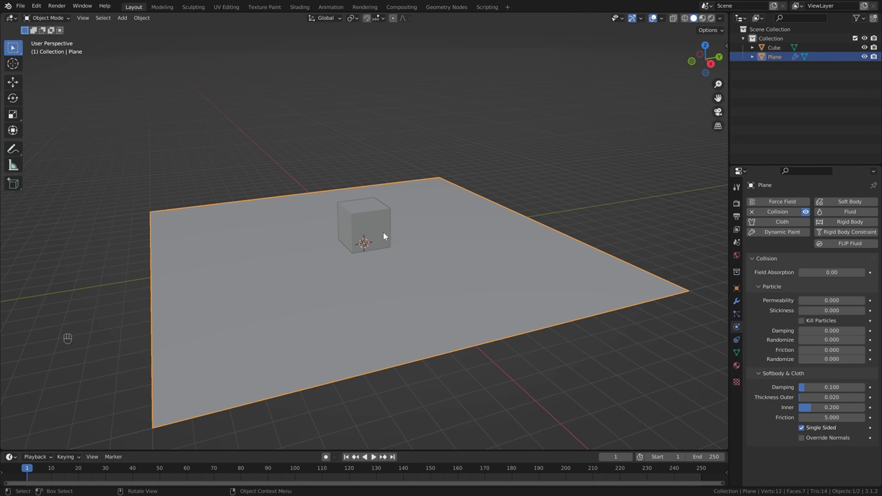
left_click(360, 208)
left_click(785, 212)
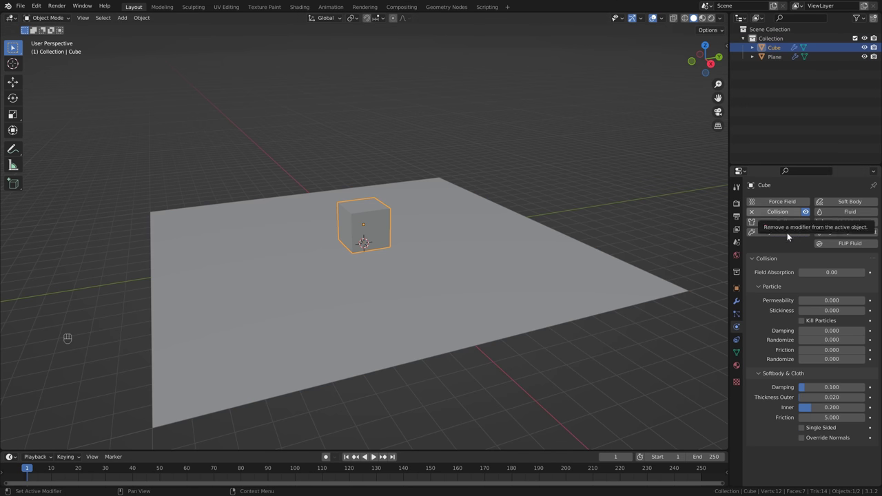
middle_click_drag(341, 247, 361, 241)
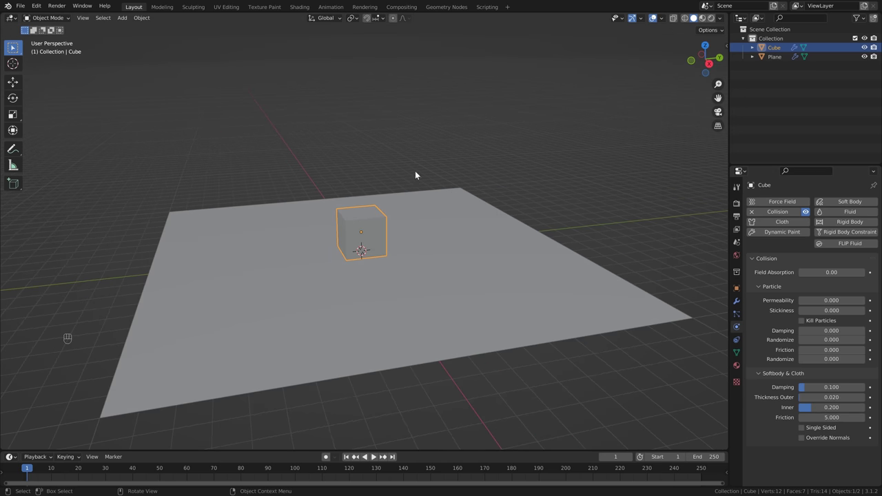
Step: Add a second plane and move it up 3 m along the Z axis so it sits above the cube
key("shift+a")
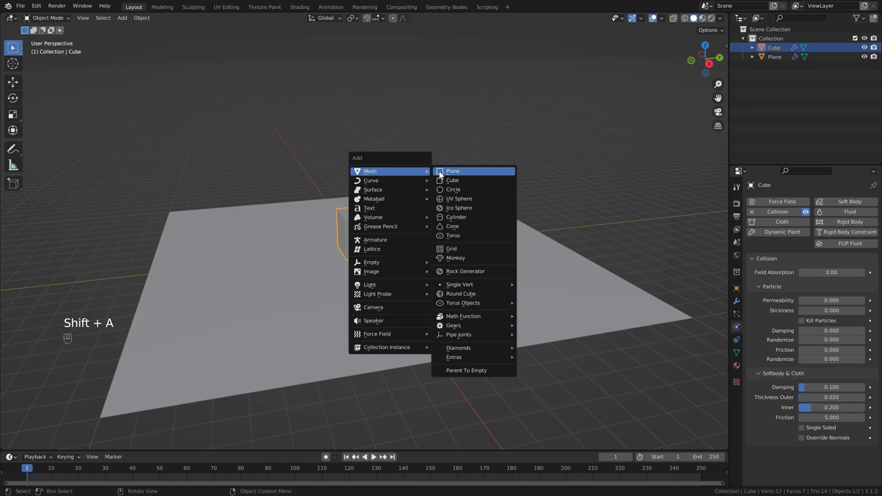
left_click(448, 172)
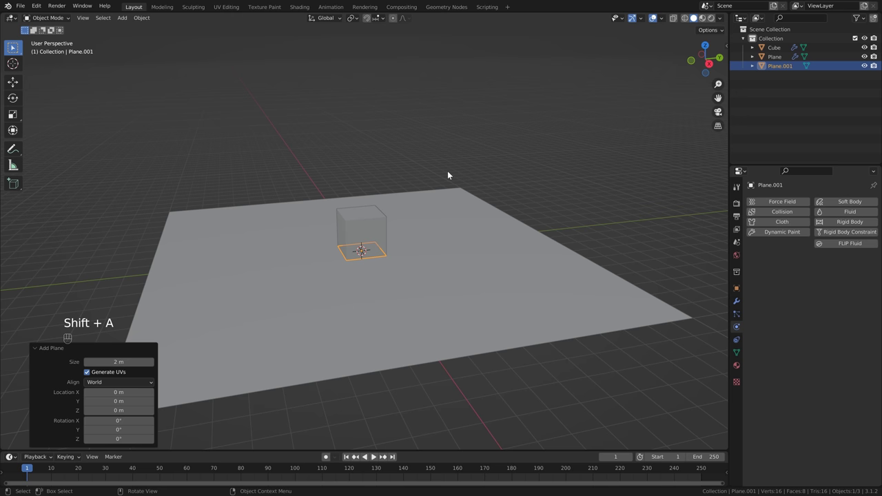
key("g")
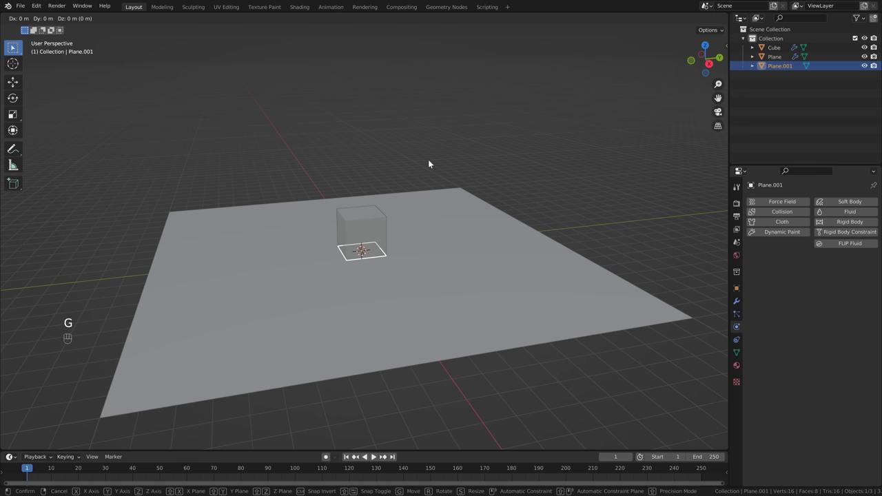
key("z")
key("3")
key("Return")
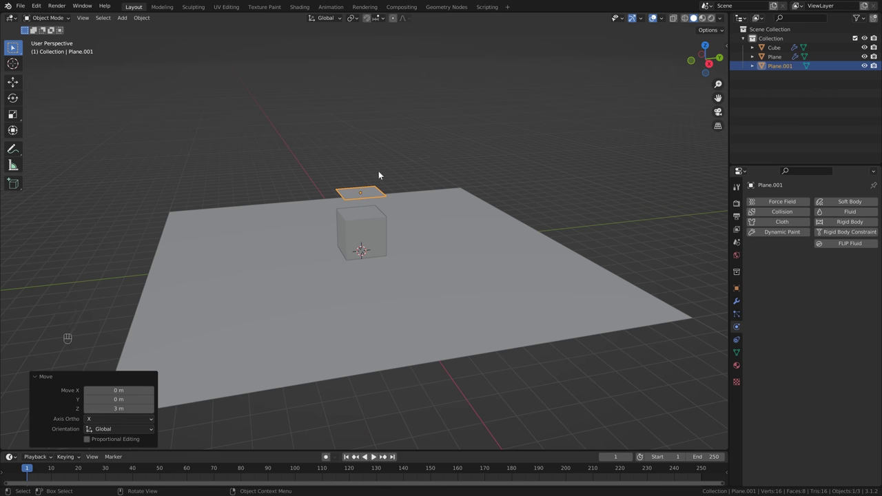
Step: Scale the plane above the cube by 4
key("s")
key("4")
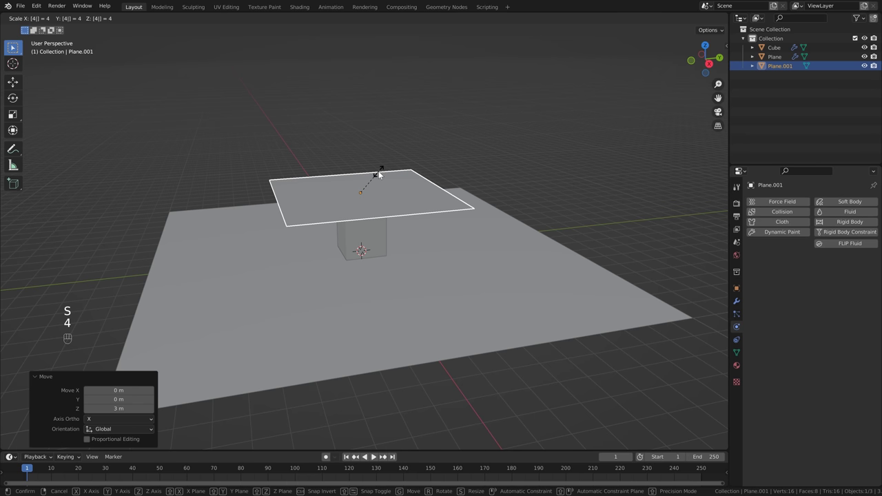
left_click(379, 174)
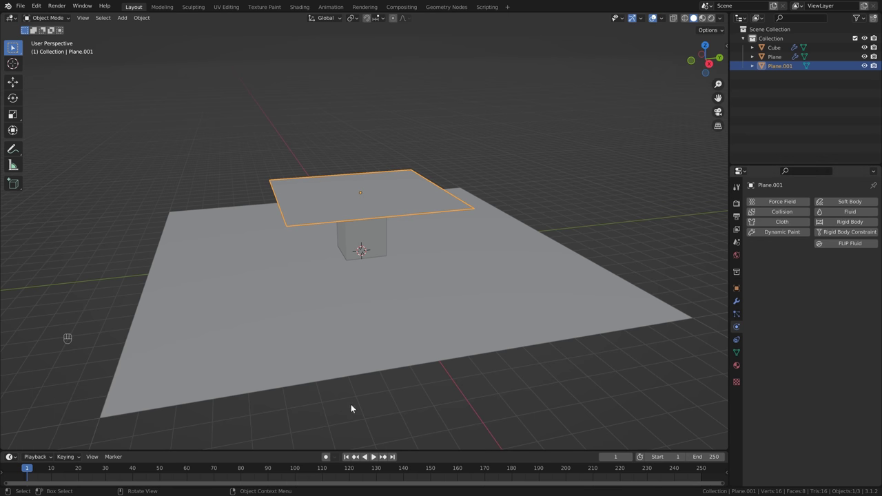
Step: Add Cloth physics to the raised plane at the first frame and increase its Quality Steps by 3
left_click(347, 457)
left_click(780, 222)
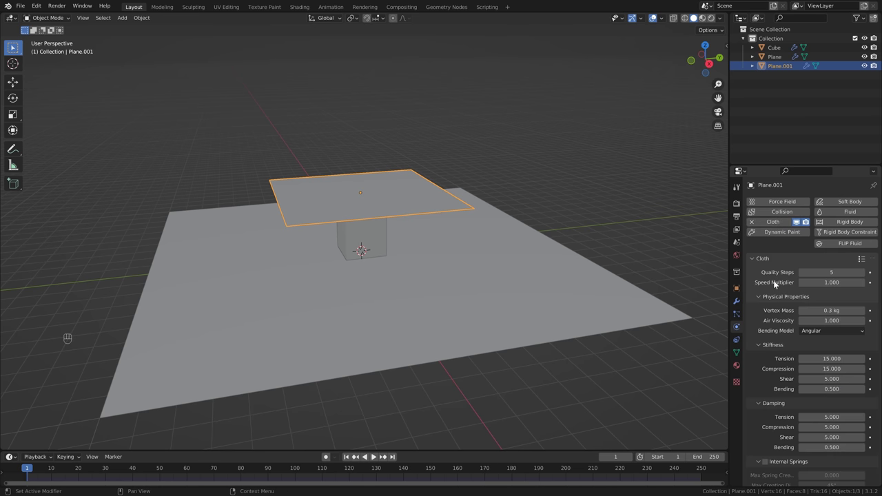
left_click(863, 273)
left_click(863, 273)
left_click(862, 273)
Step: Set the cloth's collision Quality to 5 and enable Self Collisions
scroll(765, 315, "down", 8)
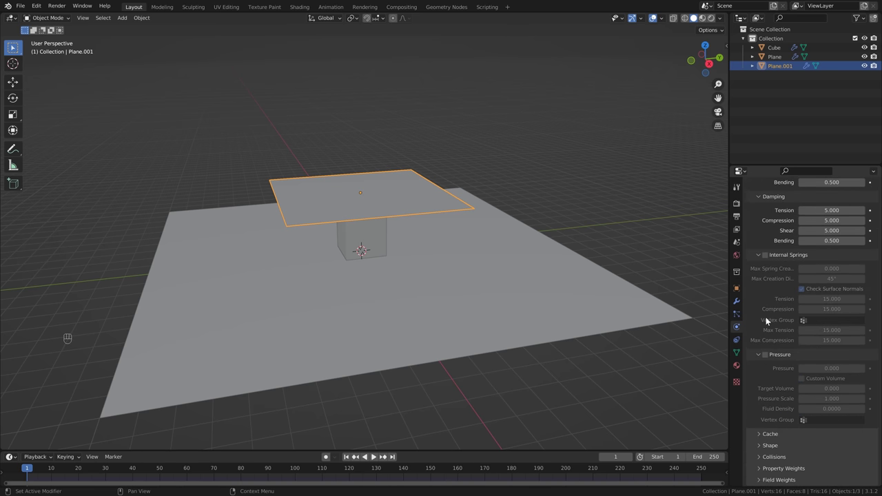
left_click(760, 456)
scroll(765, 448, "down", 3)
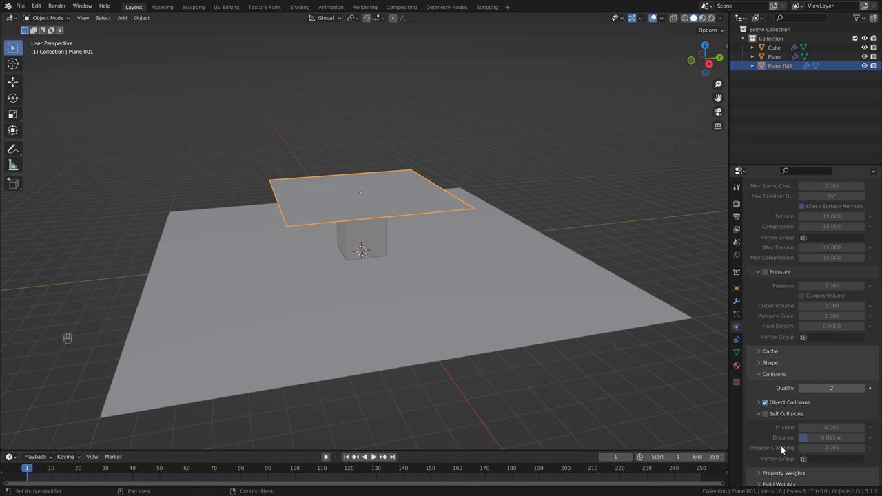
left_click(863, 383)
left_click(863, 384)
left_click(863, 384)
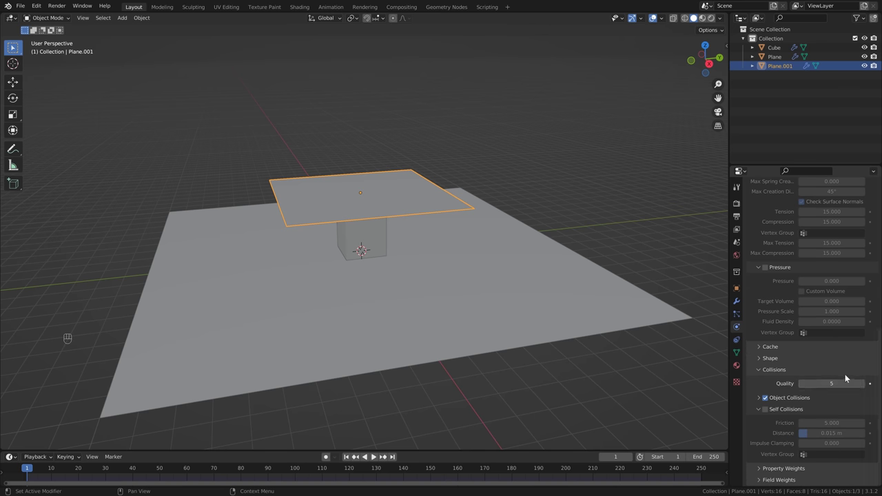
left_click(765, 409)
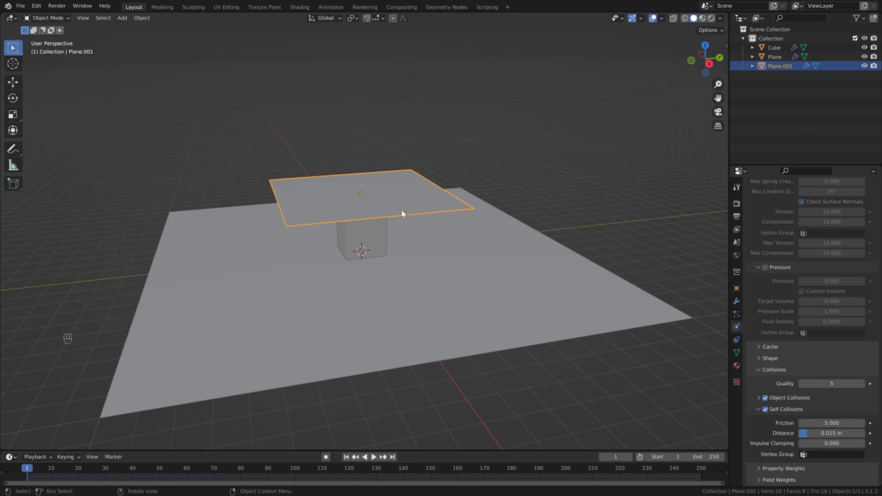
Step: Play the cloth simulation to check how the plane falls, and return to the first frame
key("space")
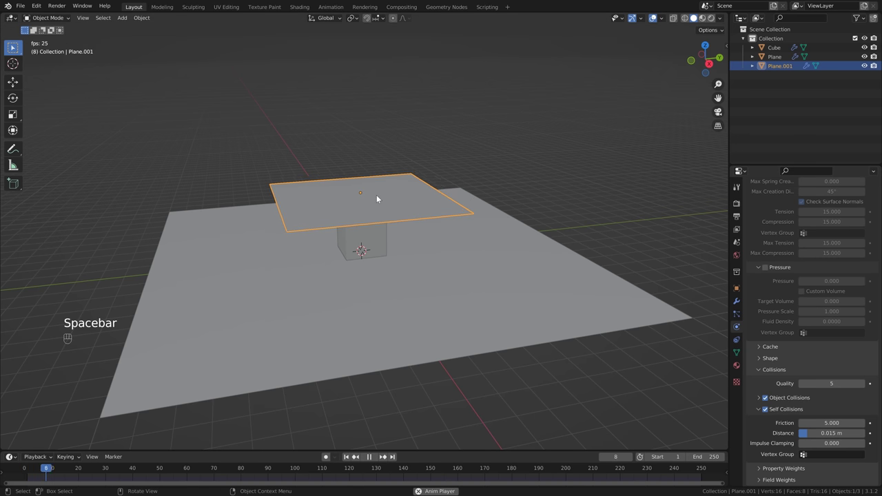
key("space")
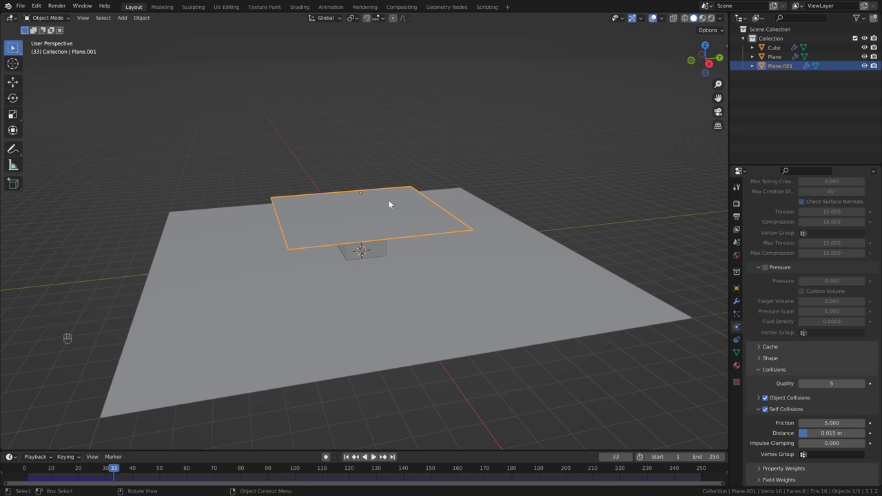
left_click(346, 456)
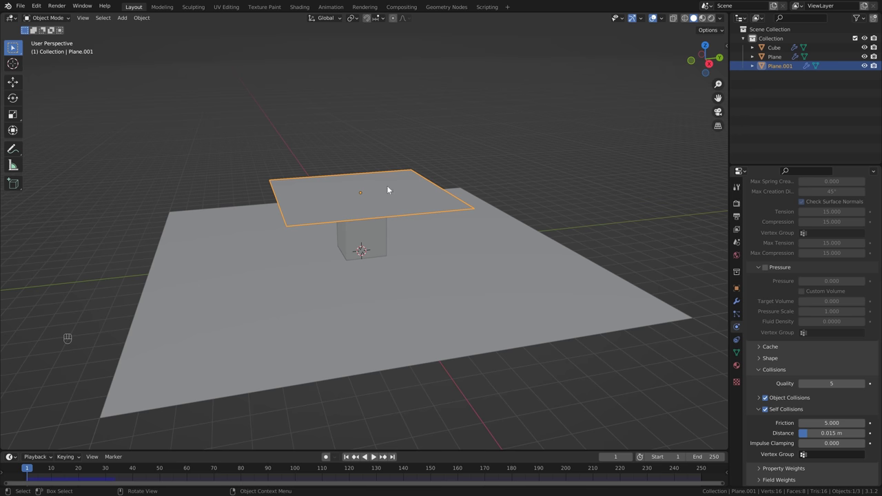
Step: Subdivide the whole mesh of the cloth plane with 75 cuts
scroll(391, 189, "up", 2)
scroll(400, 186, "down", 1)
scroll(406, 183, "down", 1)
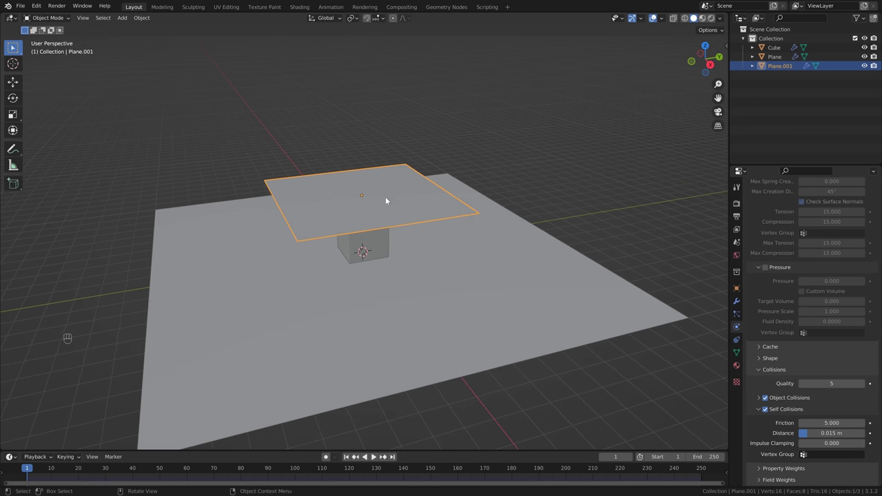
key("Tab")
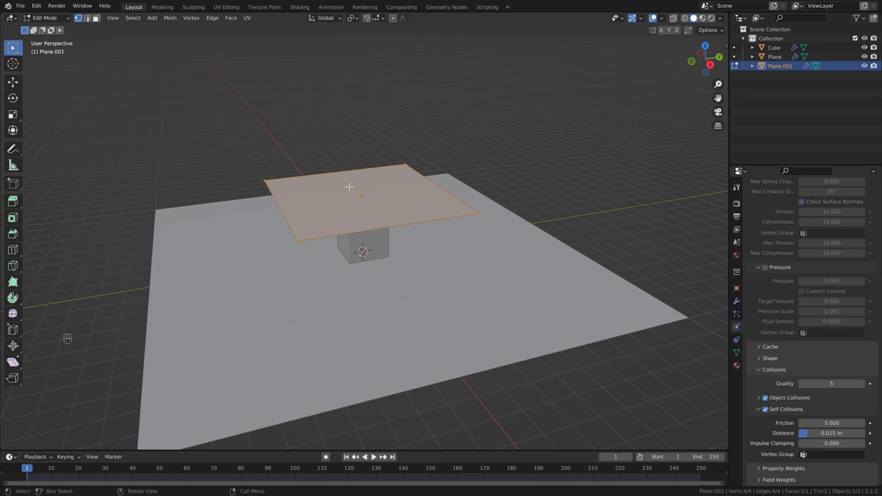
left_click_drag(236, 142, 537, 306)
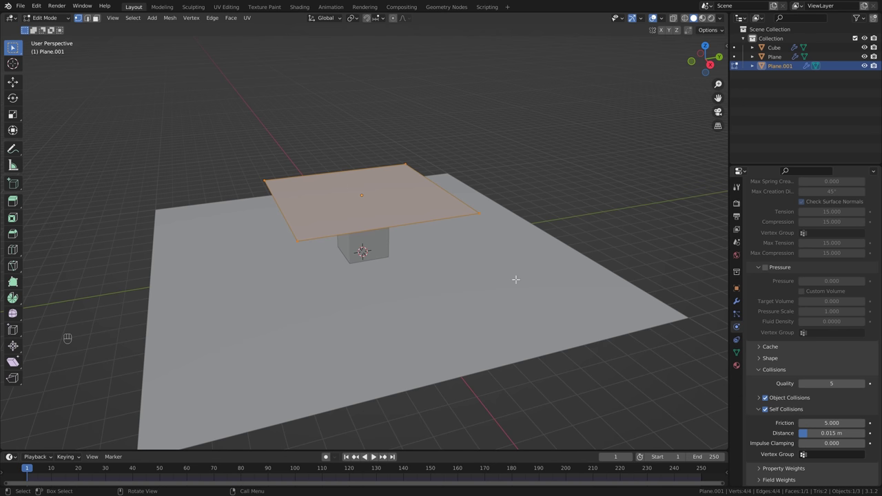
right_click(388, 180)
left_click(386, 182)
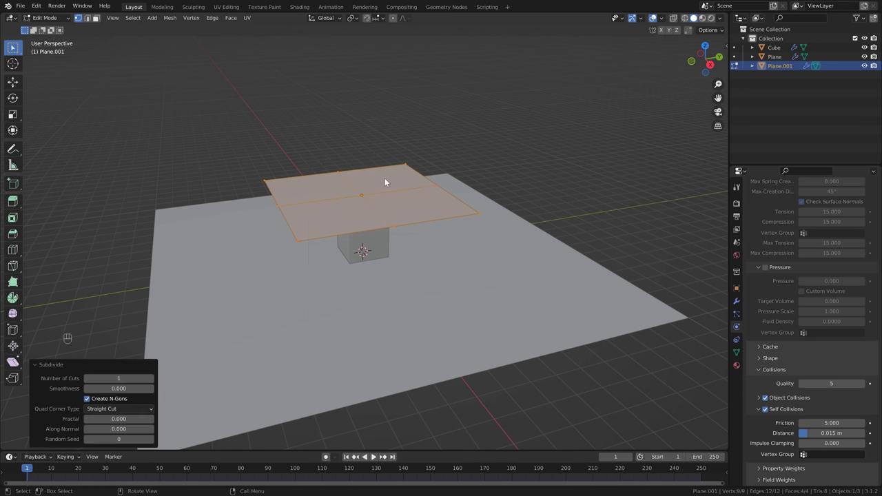
left_click(117, 377)
type("75")
key("Return")
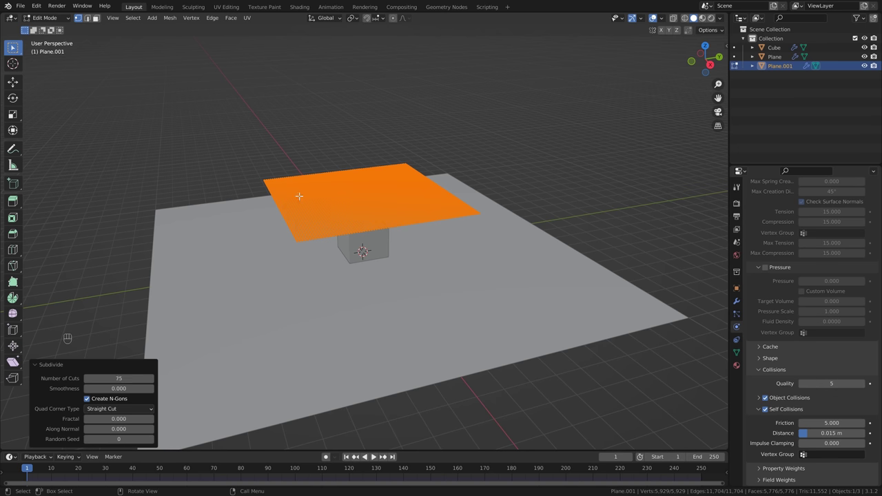
Step: Run the cloth simulation in Object Mode to frame 30 and shade the cloth smooth
scroll(339, 168, "up", 2)
key("Tab")
key("space")
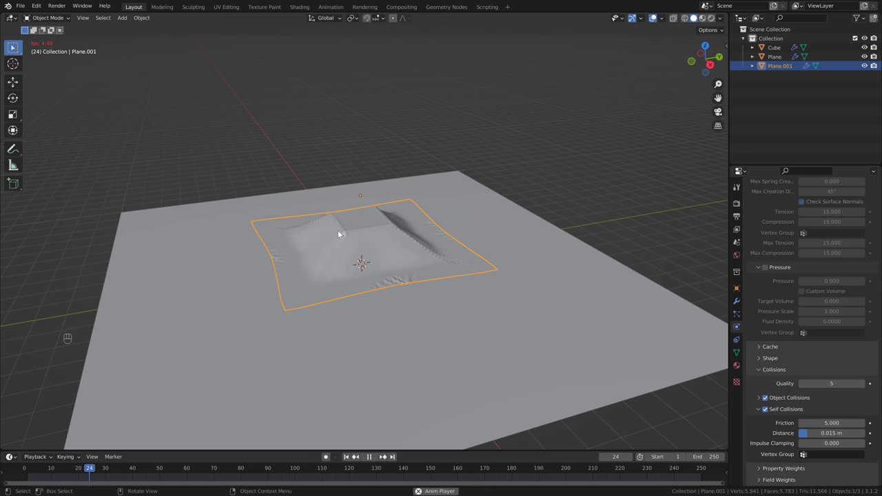
key("space")
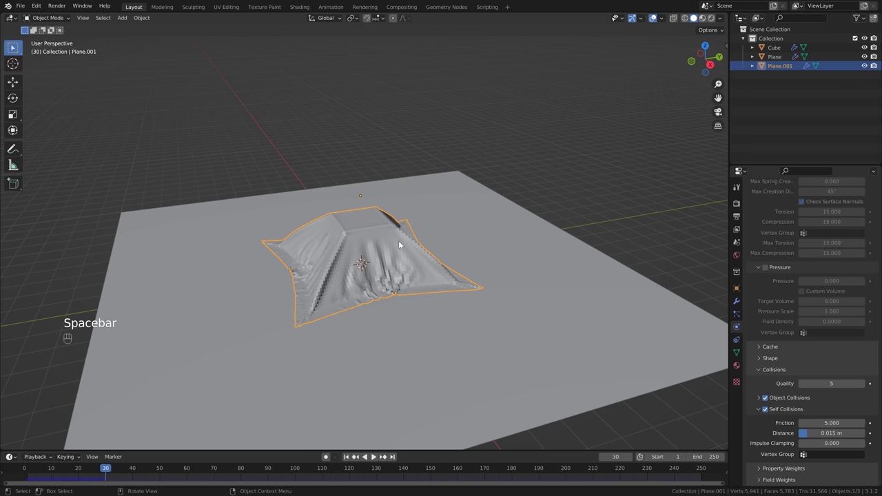
right_click(400, 240)
left_click(401, 238)
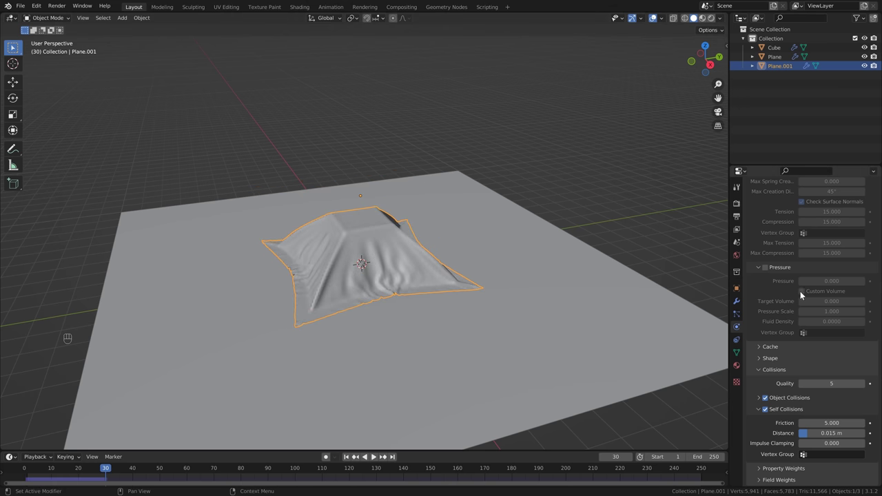
Step: Add a Subdivision Surface modifier with viewport level 2 to the cloth and run the simulation on to frame 42
left_click(737, 301)
left_click(781, 201)
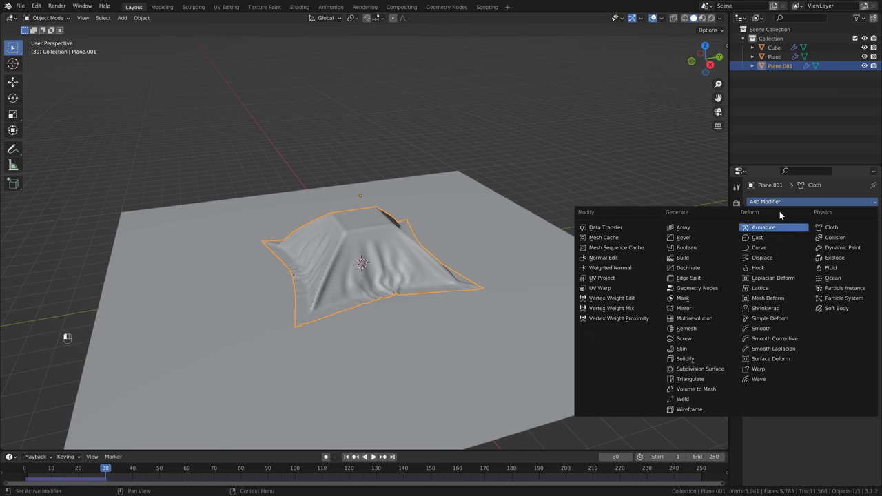
left_click(722, 369)
left_click(863, 271)
key("space")
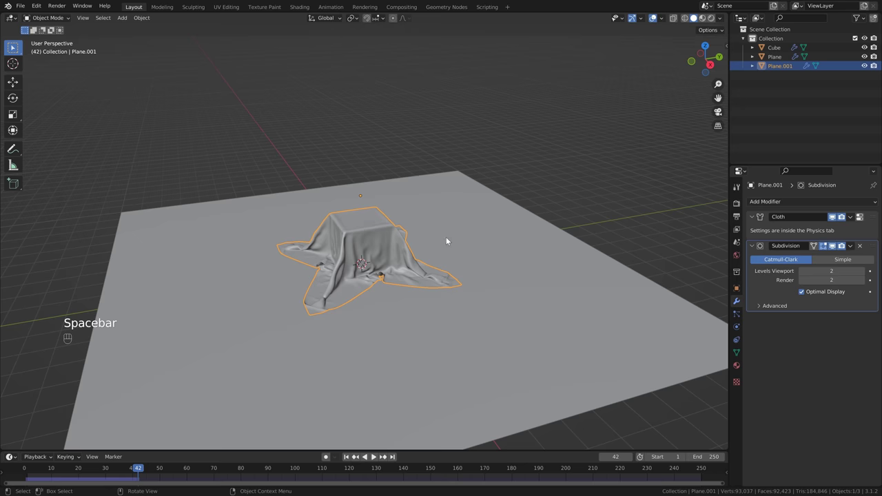
Step: Add a point light and place it above and to one side of the draped cloth
middle_click_drag(455, 240, 445, 237)
key("shift+a")
mouse_move(436, 316)
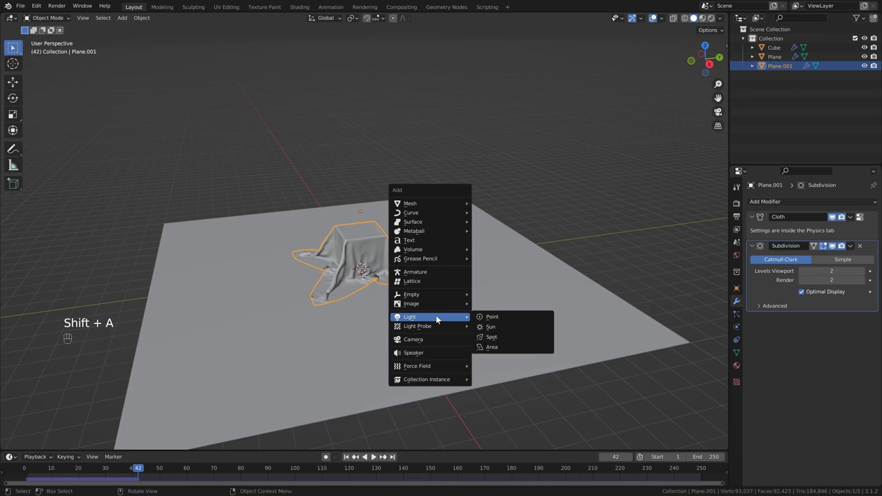
left_click(499, 316)
key("g")
left_click(562, 143)
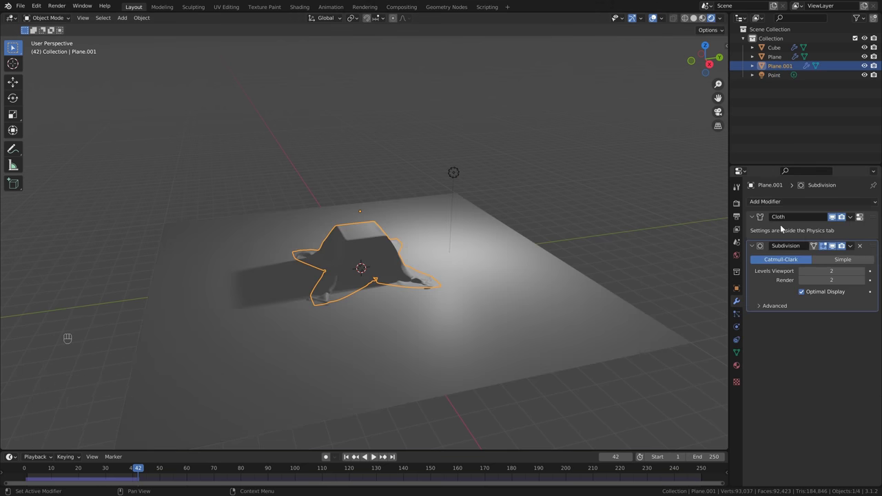
Step: Add a Solidify modifier to the cloth, then return to frame 1 and select the flat cloth plane
left_click(778, 201)
left_click(706, 357)
key("alt+a")
scroll(470, 318, "up", 3)
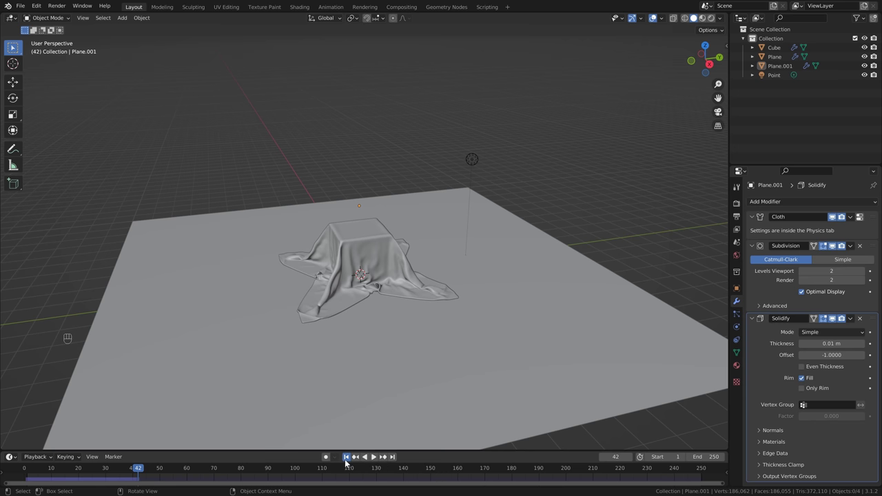
left_click(346, 456)
middle_click_drag(353, 272, 376, 202)
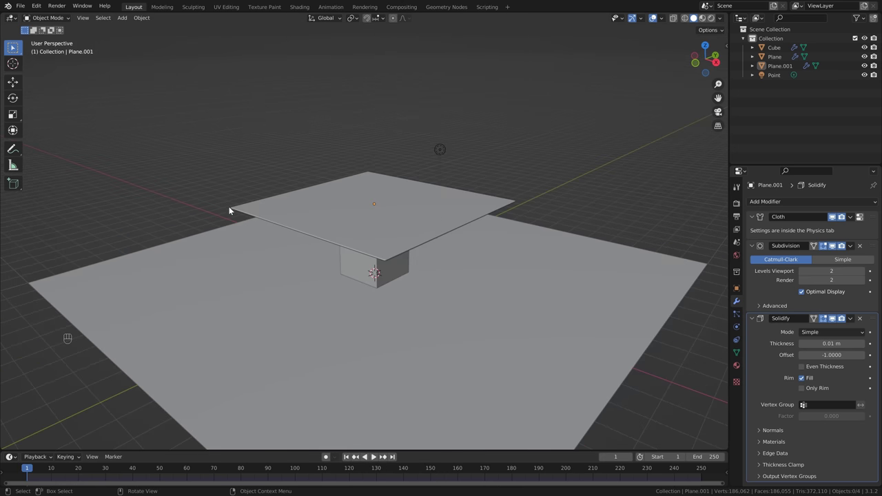
left_click(412, 213)
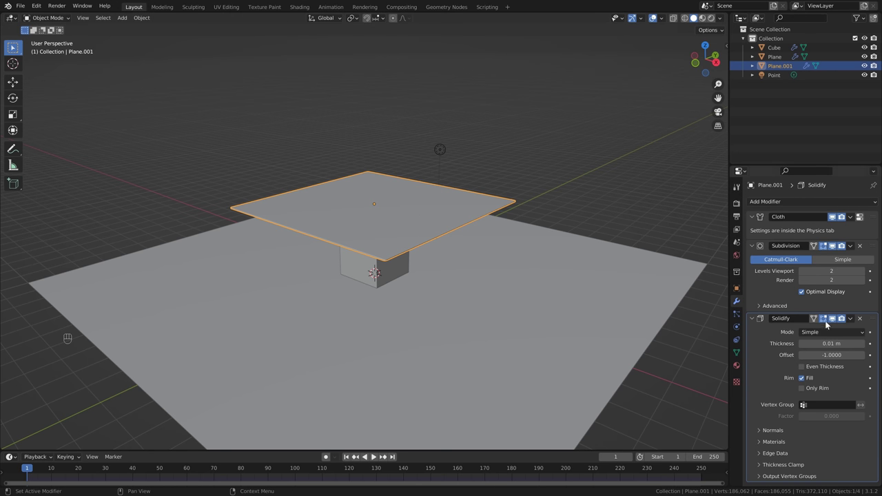
middle_click_drag(396, 227, 392, 202)
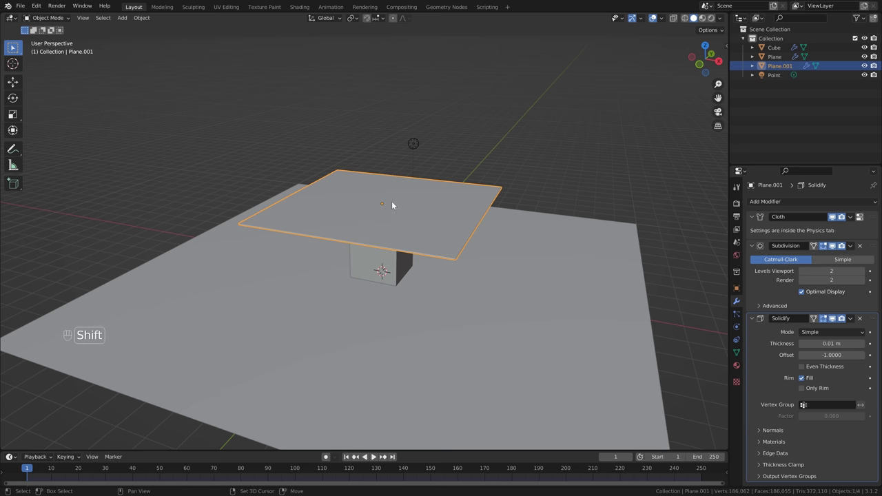
Step: Add an ico sphere and move it 3 m along Z, -4 m along Y and 4 m along X to the cloth's corner
key("shift+a")
mouse_move(373, 88)
left_click(434, 124)
key("g")
key("z")
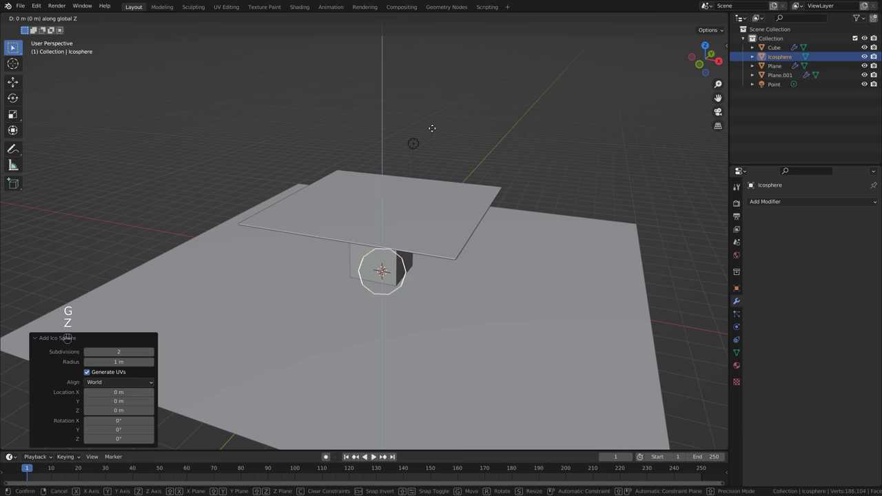
key("3")
left_click(432, 127)
type("gyx")
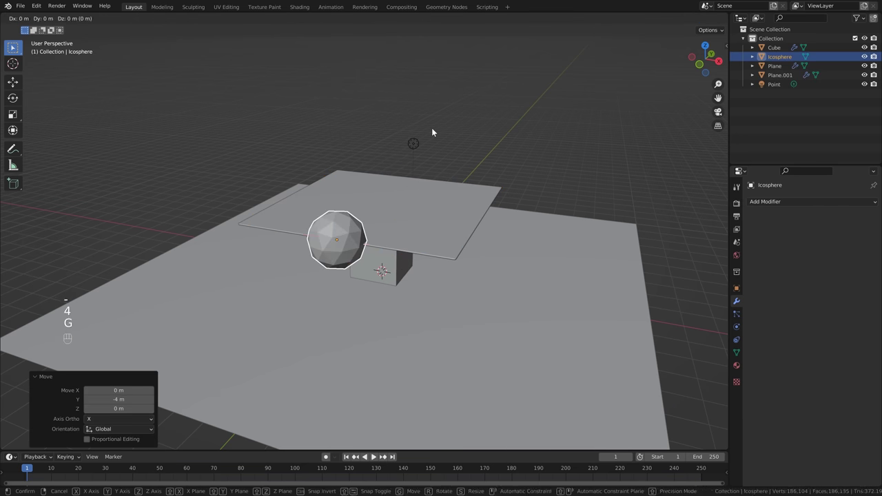
type("4")
key("Return")
Step: Scale the ico sphere at the cloth's corner to 0.1
middle_click_drag(458, 152, 343, 205)
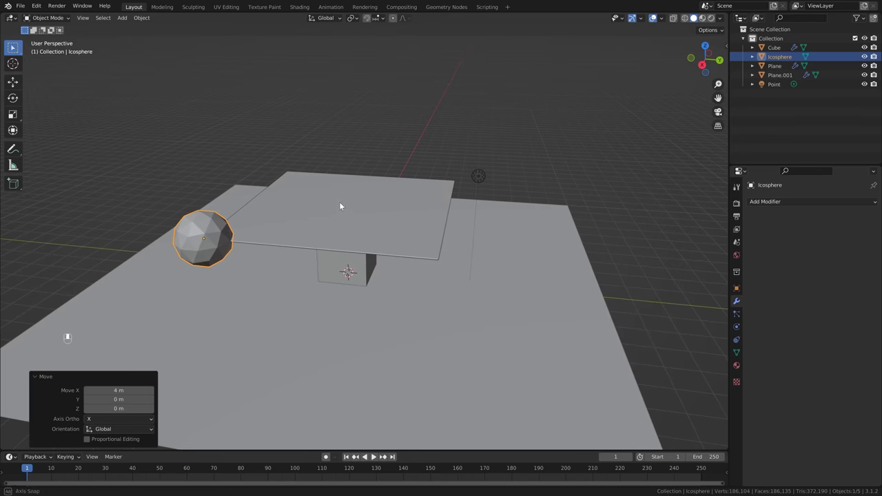
type("s.1")
key("Return")
middle_click_drag(395, 182, 332, 223, "shift")
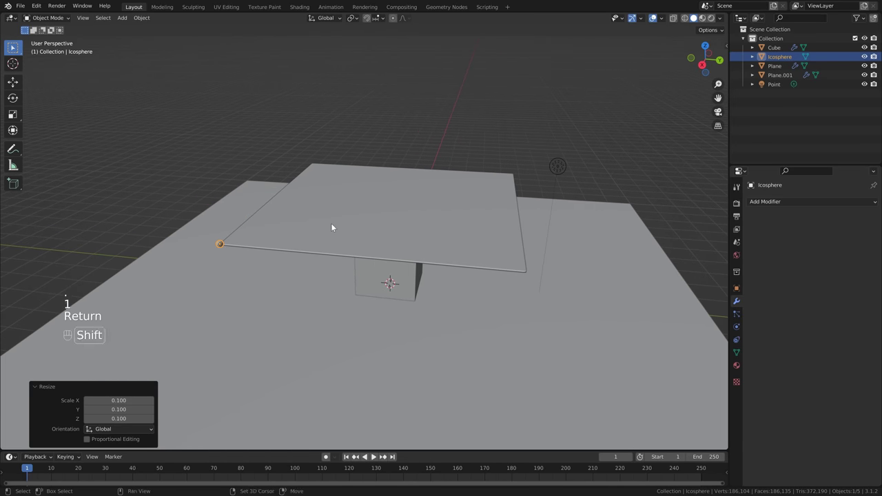
Step: Parent the cloth plane to the ico sphere with the Object parent type
left_click(232, 244)
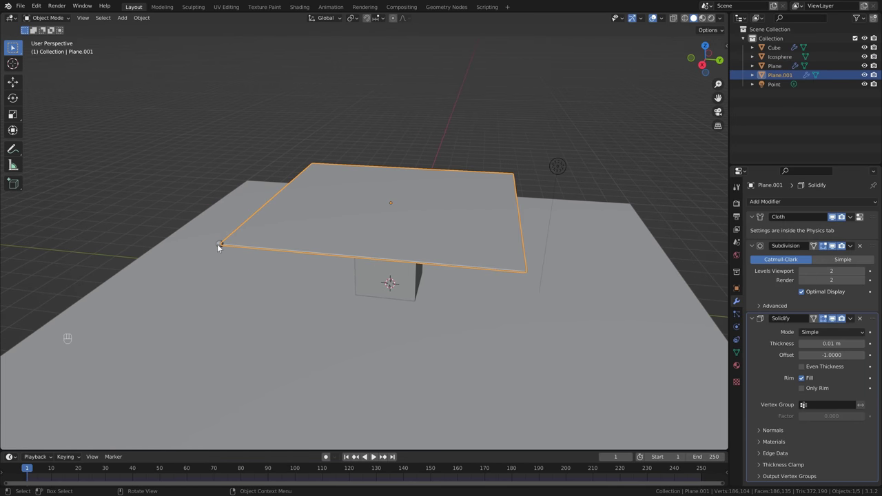
left_click(218, 245, "shift")
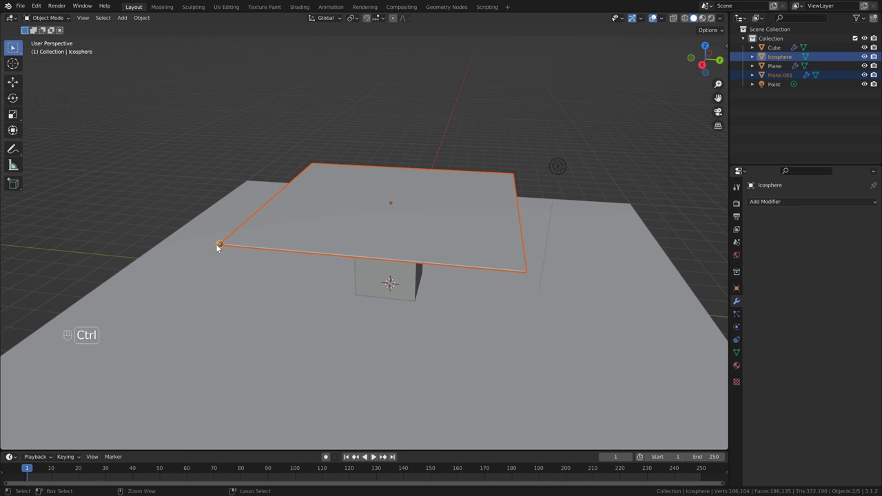
key("ctrl+p")
left_click(215, 246)
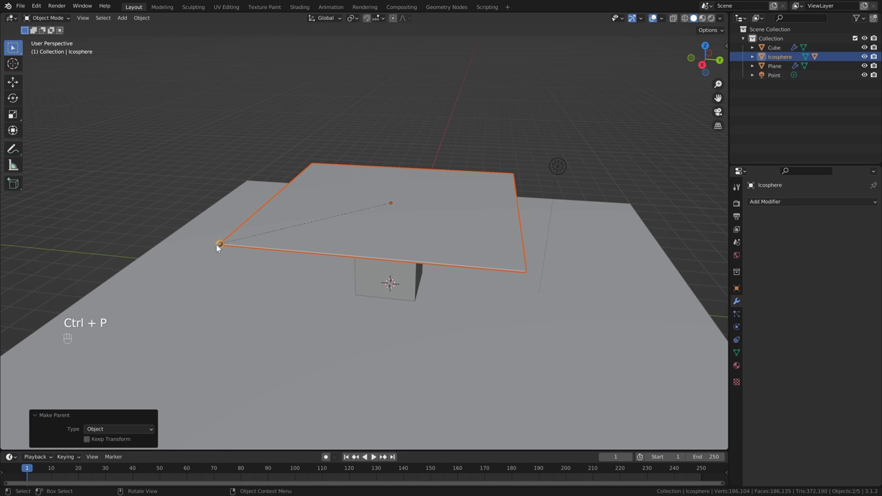
Step: Play the simulation to frame 12 to check how the parented cloth behaves, then return to frame 1
key("space")
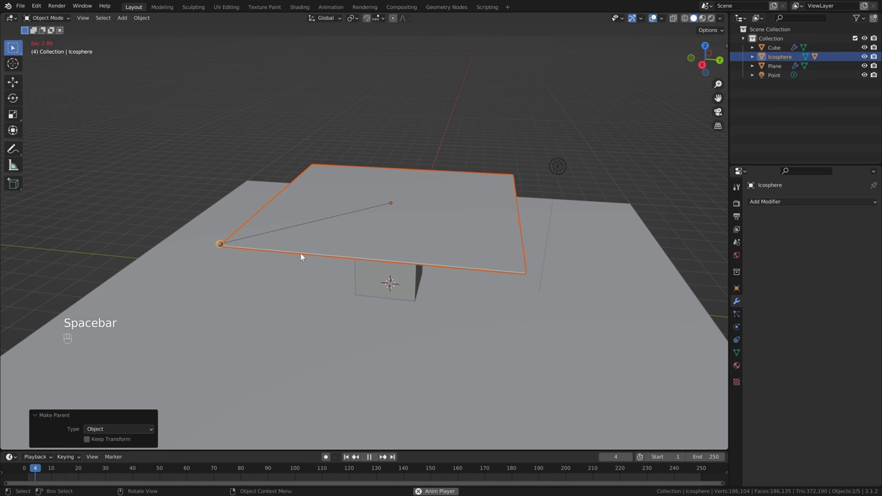
key("space")
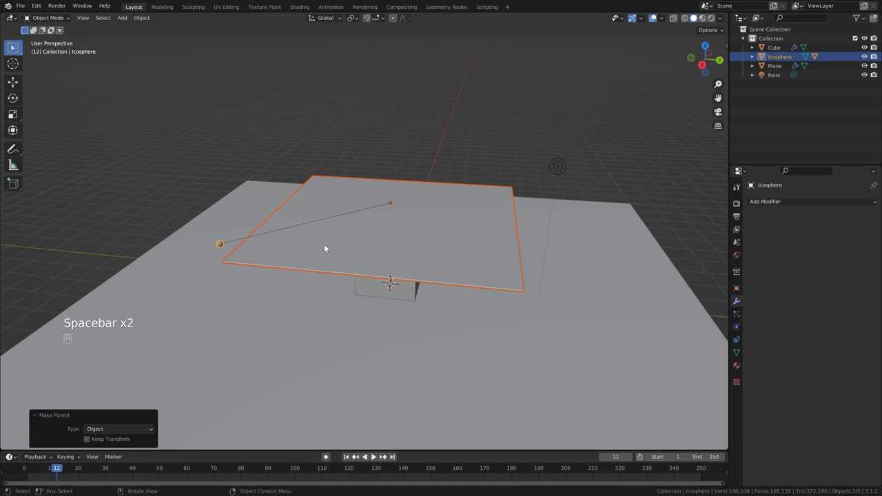
middle_click_drag(324, 244, 317, 238)
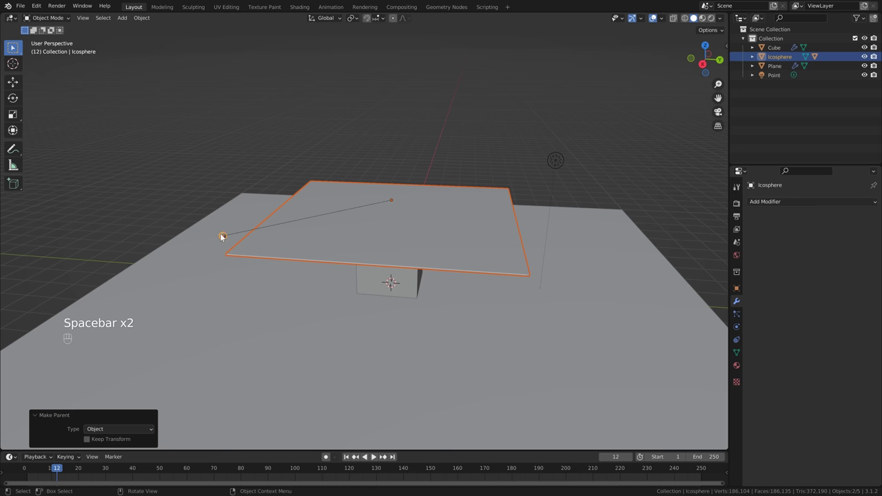
left_click(346, 457)
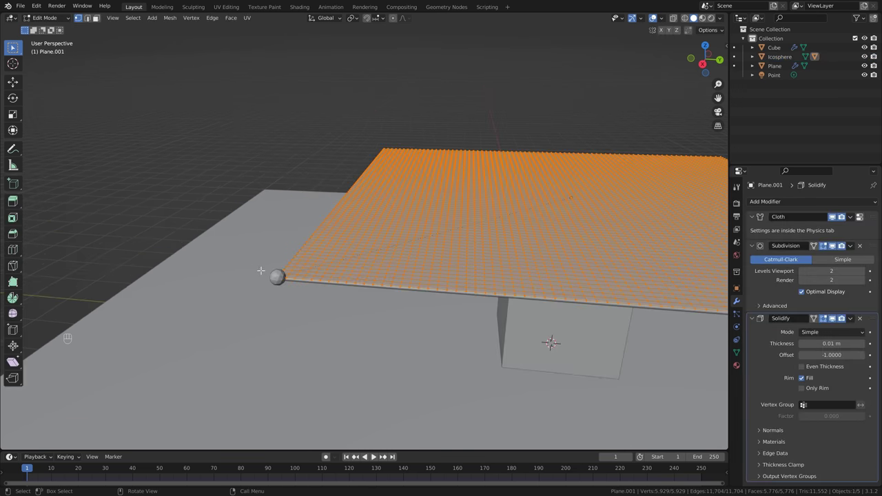
Step: Assign the four cloth vertices at the corner beside the ico sphere to a new vertex group and return to Object Mode
left_click_drag(262, 273, 290, 280)
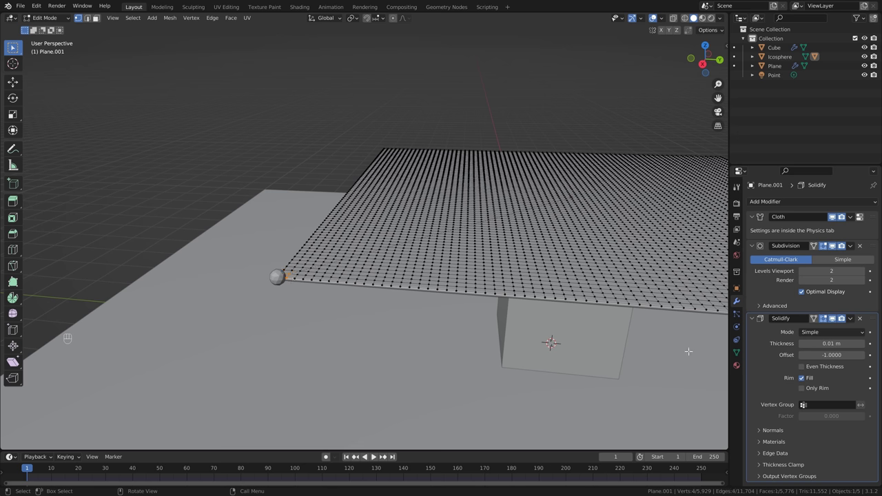
left_click(736, 352)
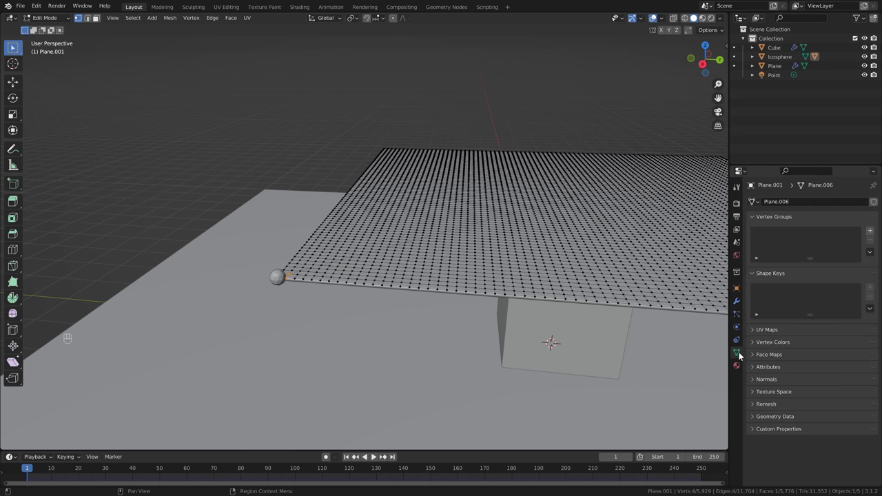
left_click(870, 231)
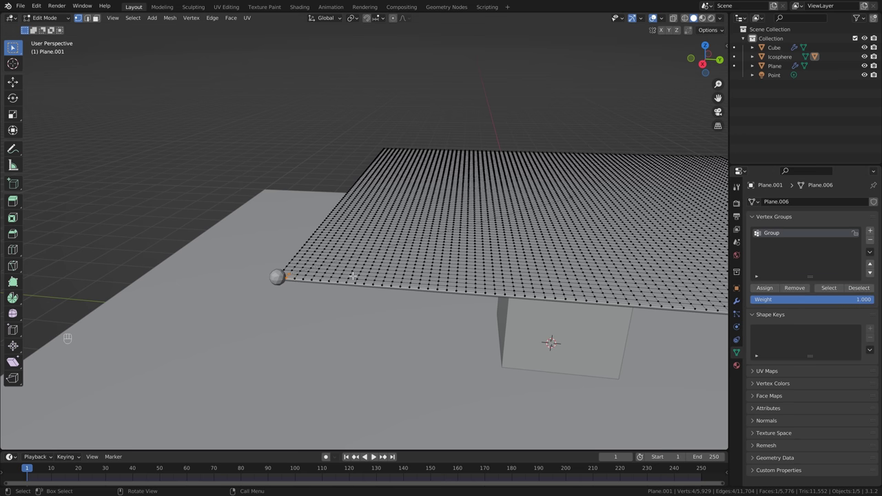
key("Tab")
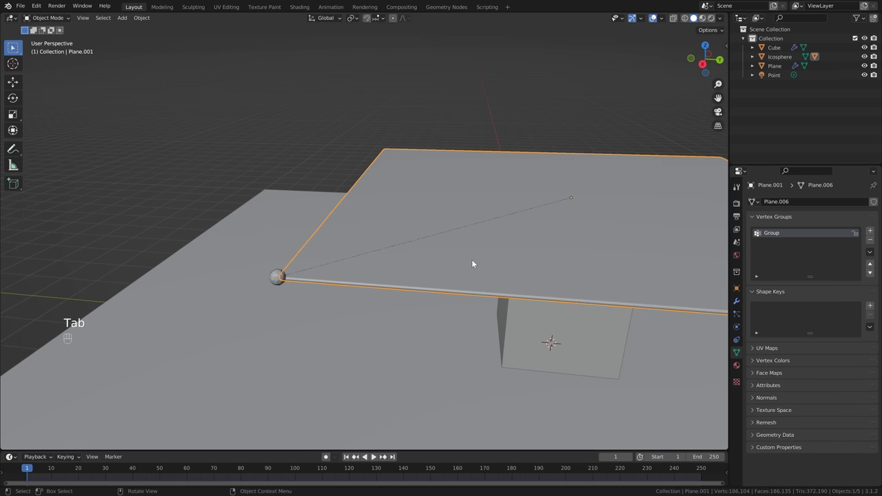
Step: Set the vertex group "Group" as the pin group in the cloth's physics shape settings
left_click(736, 327)
scroll(803, 388, "down", 3)
scroll(803, 388, "down", 8)
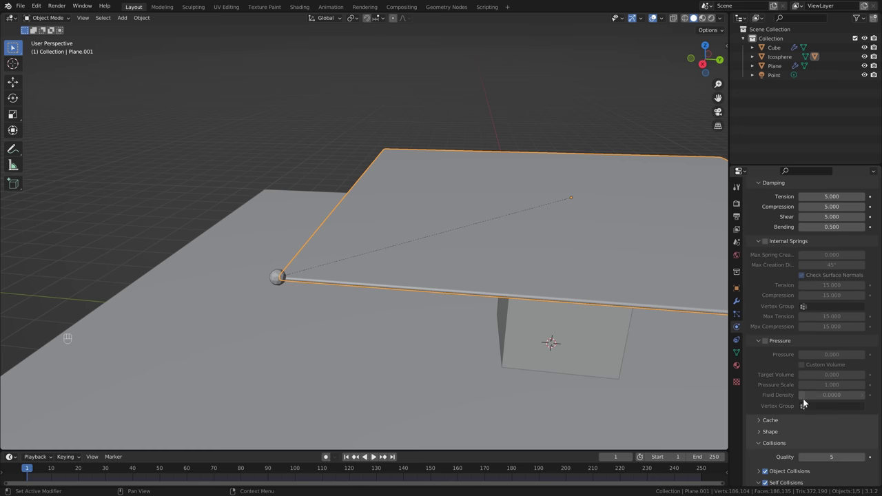
left_click(763, 358)
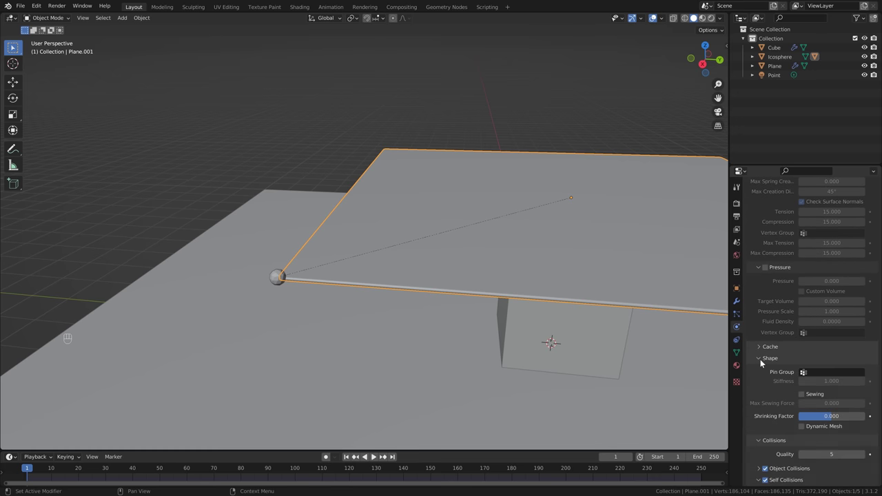
left_click(842, 373)
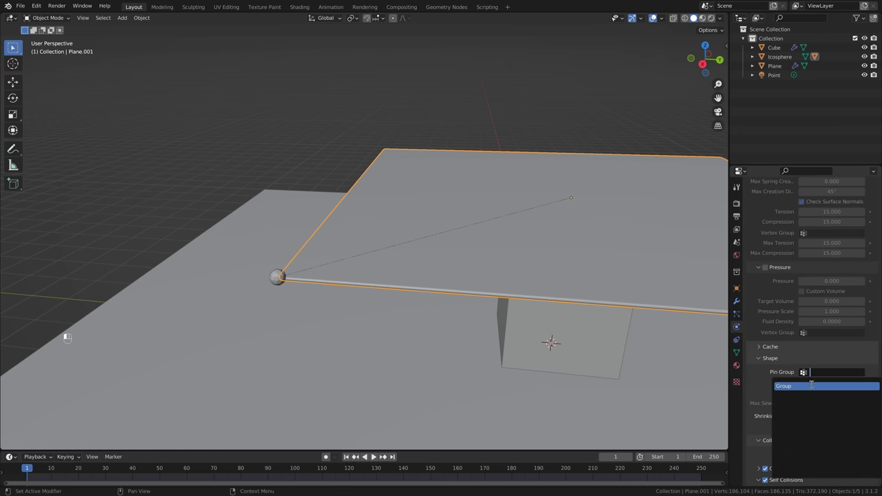
left_click(813, 387)
scroll(524, 285, "down", 3)
Step: Play the cloth simulation while moving the ico sphere to test how it pulls the pinned corner
left_click(315, 257)
middle_click_drag(315, 258, 375, 260)
scroll(375, 257, "down", 3)
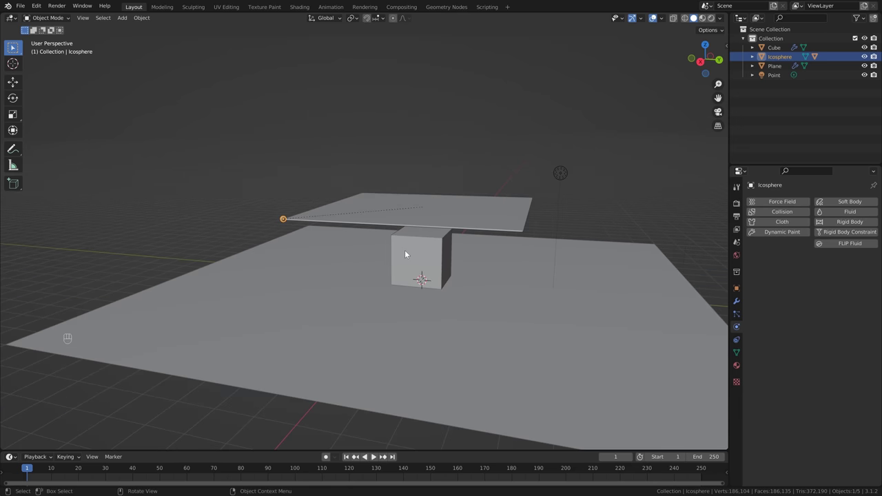
key("space")
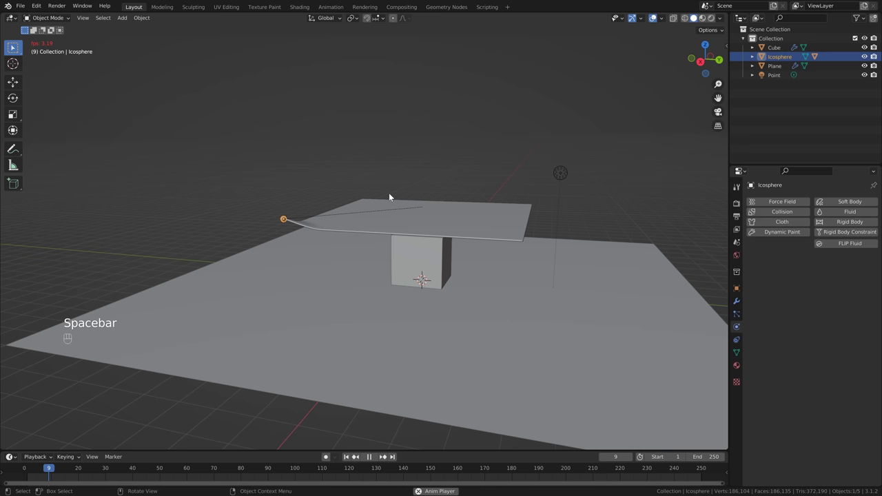
key("g")
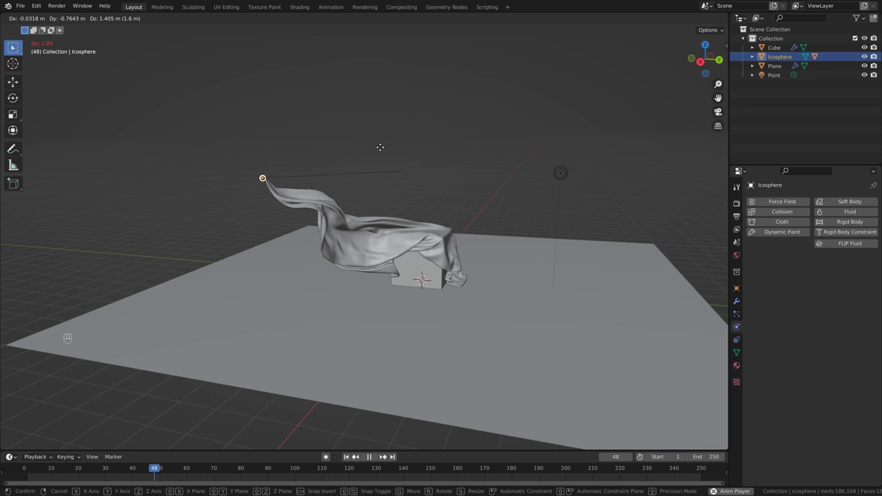
left_click_drag(436, 134, 417, 138)
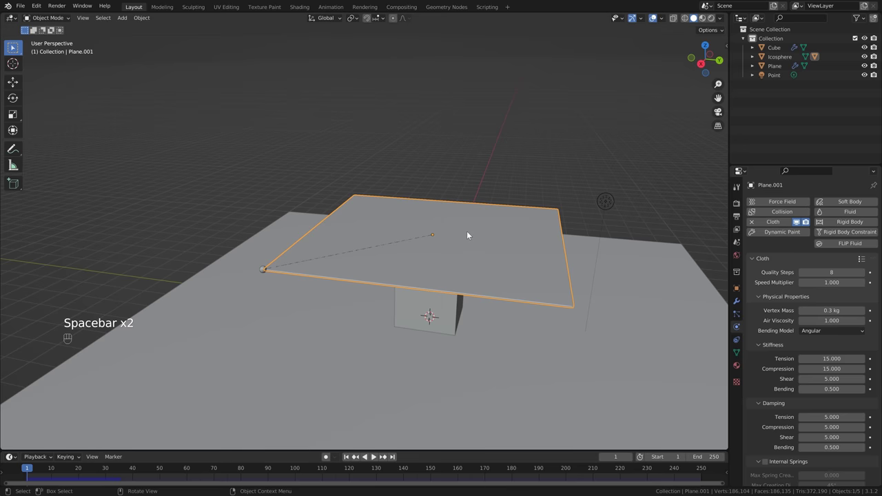
Step: Dissolve all vertices of the cloth mesh except its four corners
key("Tab")
key("a")
middle_click_drag(467, 231, 321, 166)
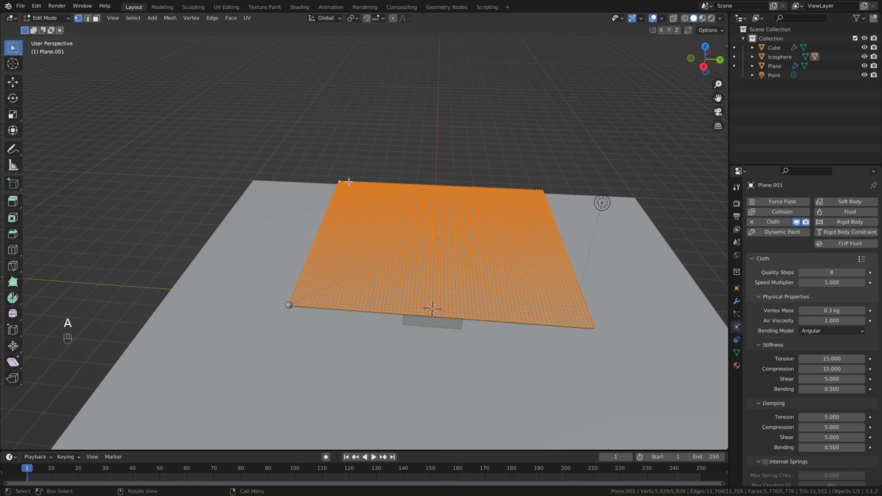
left_click(594, 327, "shift")
left_click(545, 196, "shift")
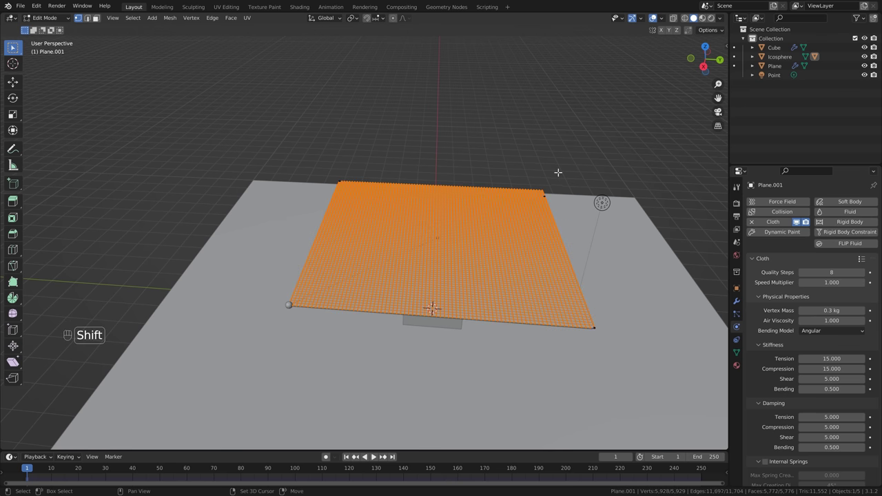
right_click(448, 207)
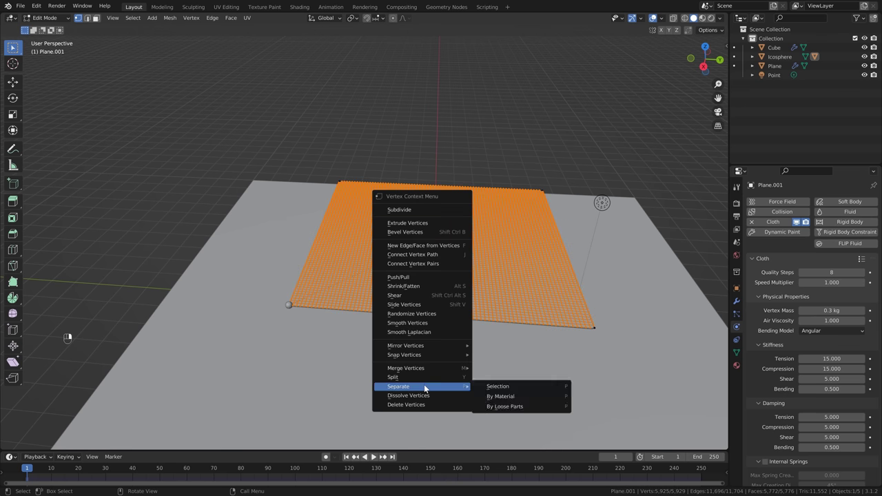
left_click(427, 396)
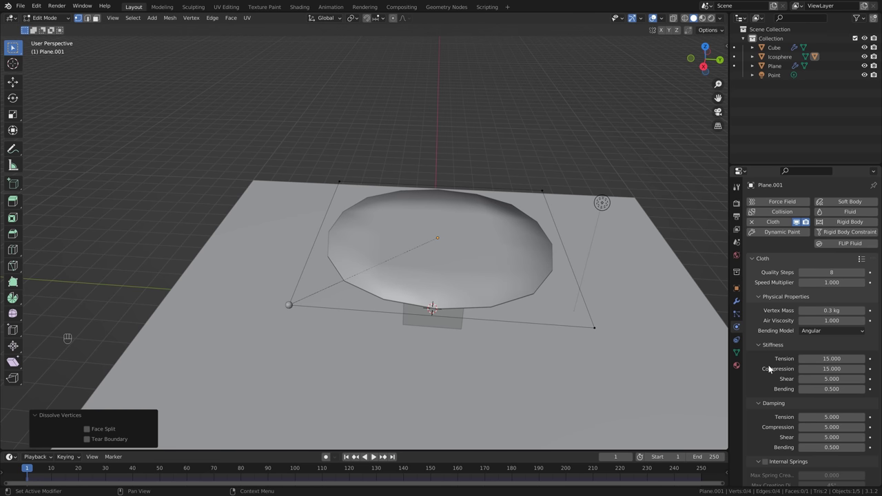
Step: Turn off the viewport display of the cloth's Subdivision and Solidify modifiers
left_click(737, 301)
left_click(832, 245)
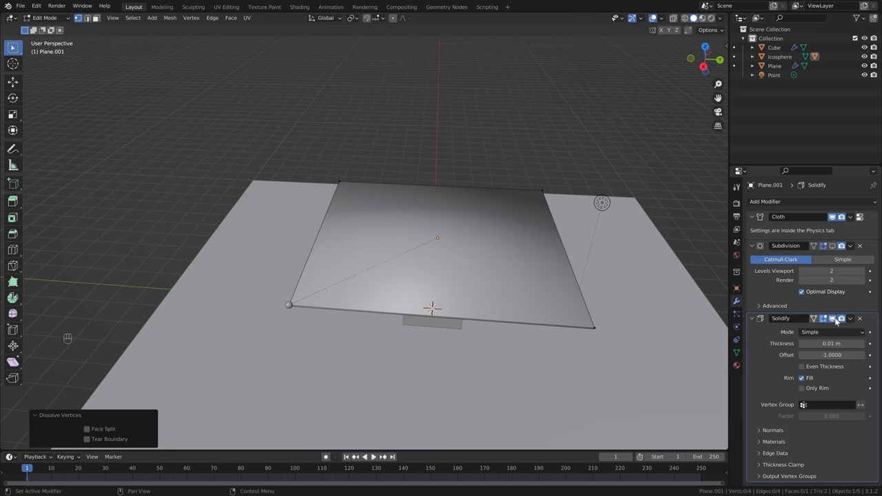
left_click(832, 317)
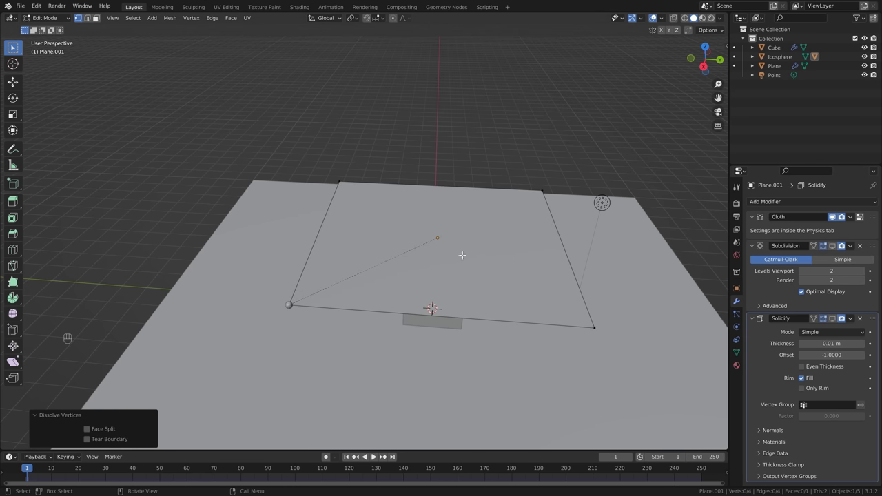
Step: Subdivide the whole cloth plane with 1 cut
key("a")
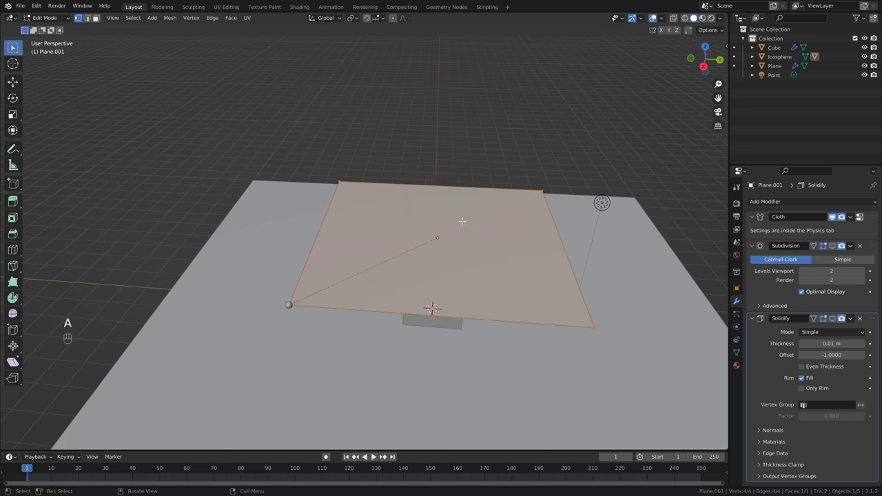
right_click(460, 222)
left_click(448, 35)
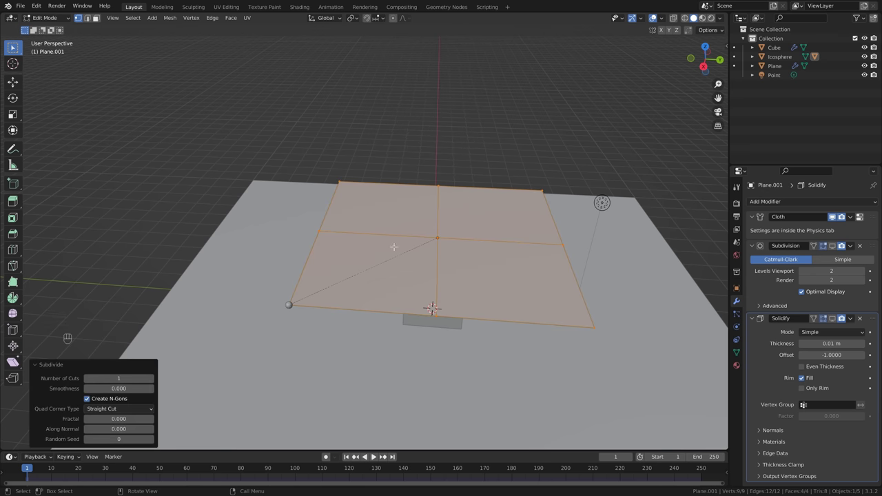
middle_click_drag(510, 261, 468, 243)
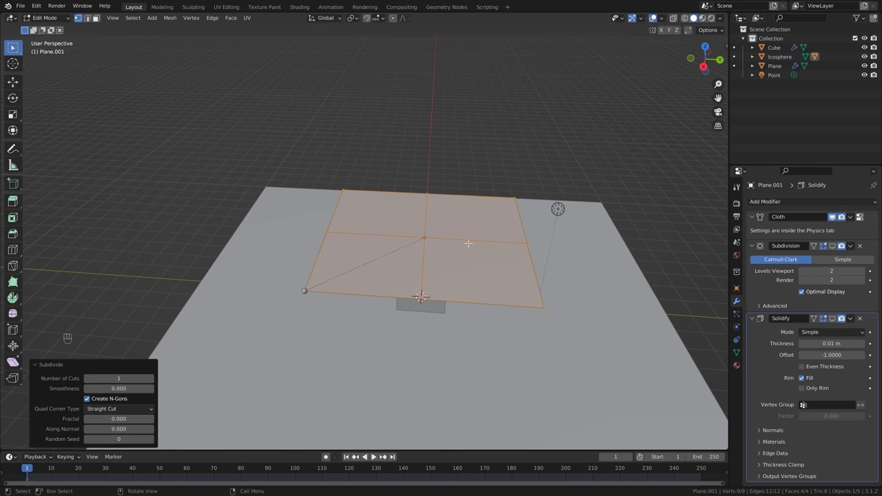
Step: Undo the cloth plane's subdivision, return to Object Mode, and remove its Subdivision and Solidify modifiers
key("ctrl+z")
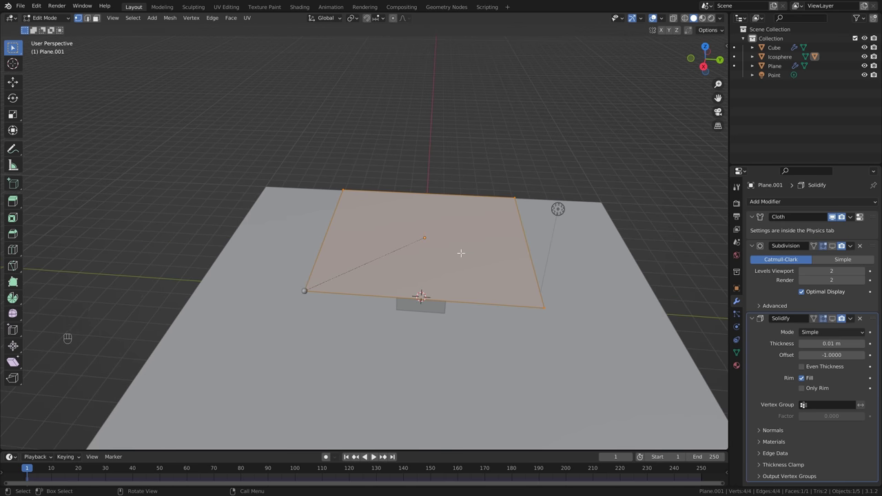
key("Tab")
middle_click_drag(461, 253, 410, 223, "shift")
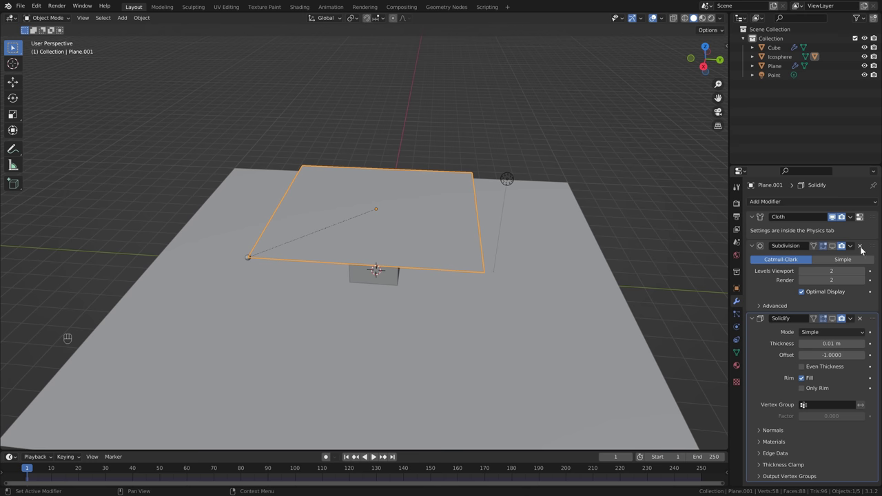
left_click(860, 246)
left_click(860, 247)
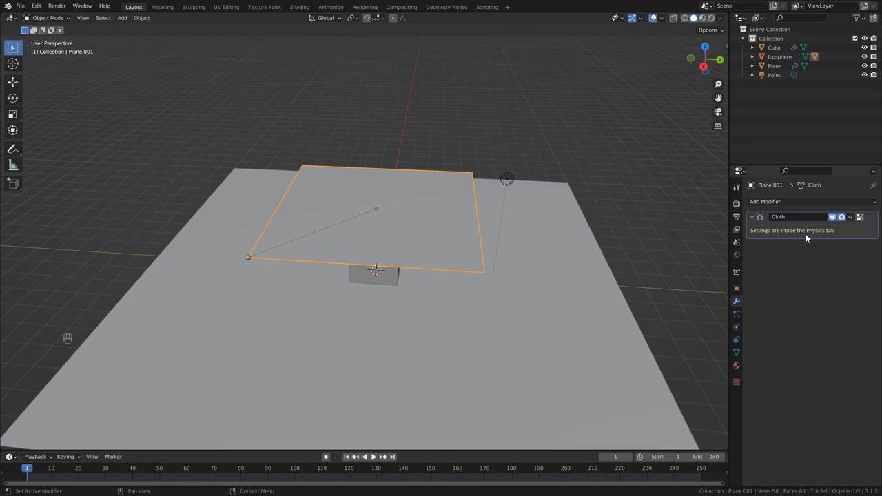
Step: Play the cloth simulation briefly with the four-corner plane and return to the first frame
key("space")
key("space")
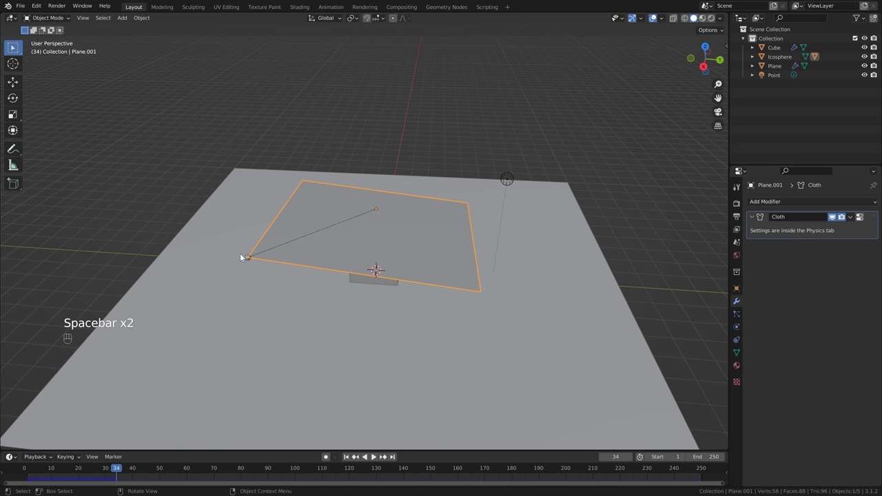
left_click(346, 457)
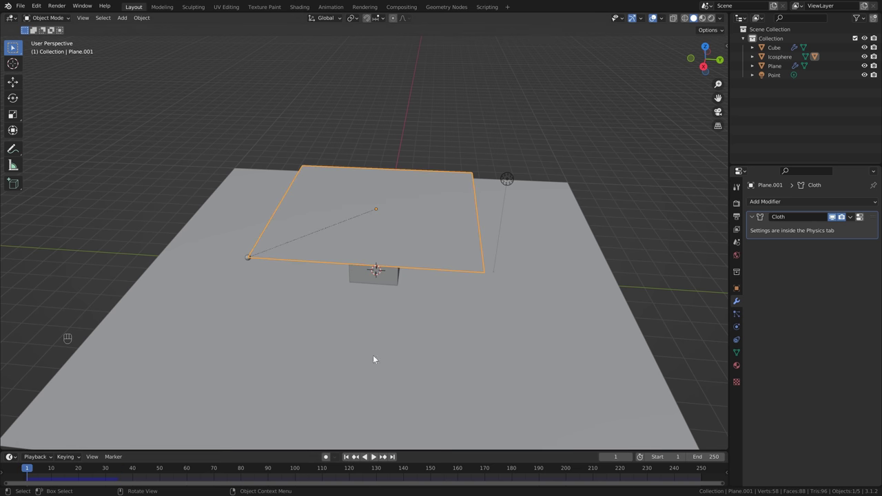
Step: Remove the cloth's pinning vertex group, replay the simulation, and return to the first frame
left_click(737, 352)
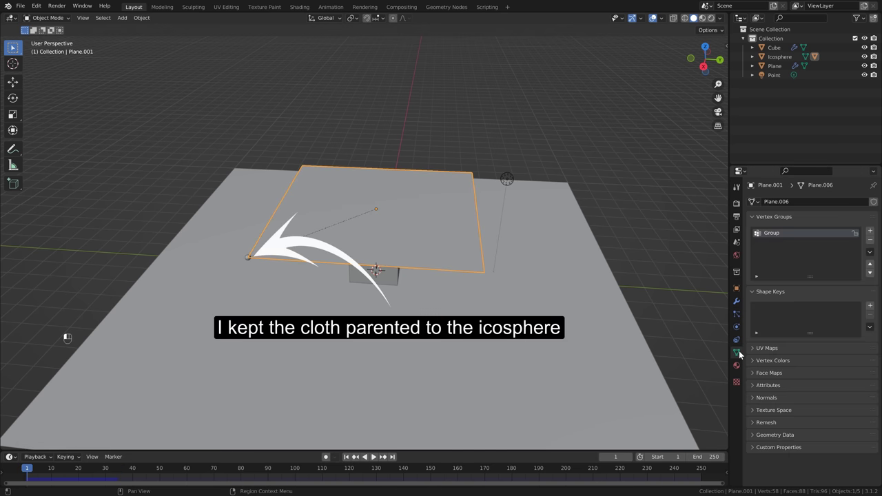
left_click(870, 239)
key("space")
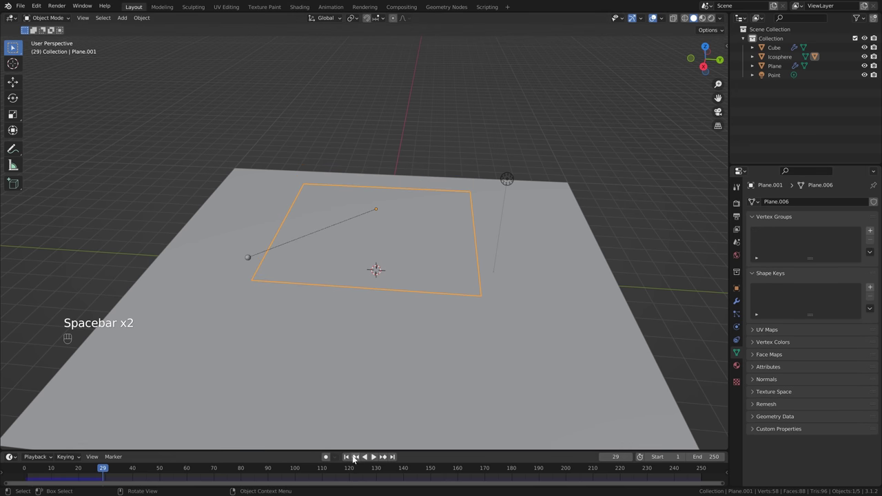
middle_click_drag(386, 400, 472, 249)
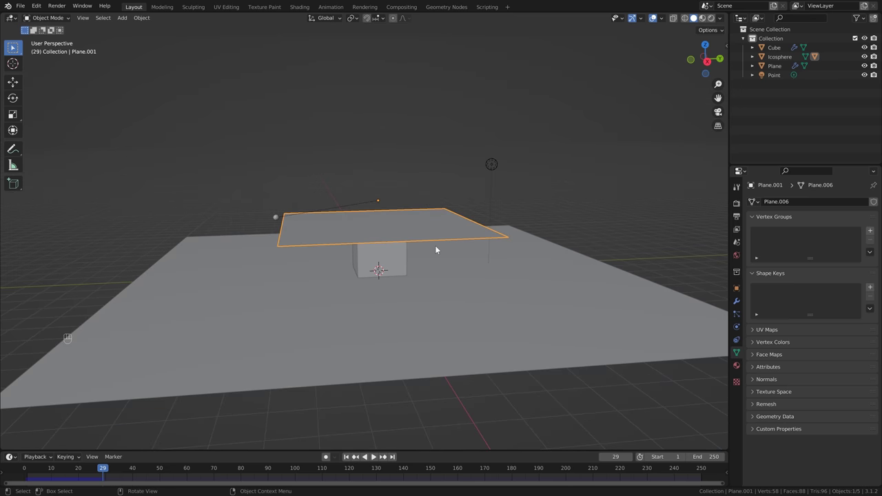
middle_click_drag(406, 301, 419, 258)
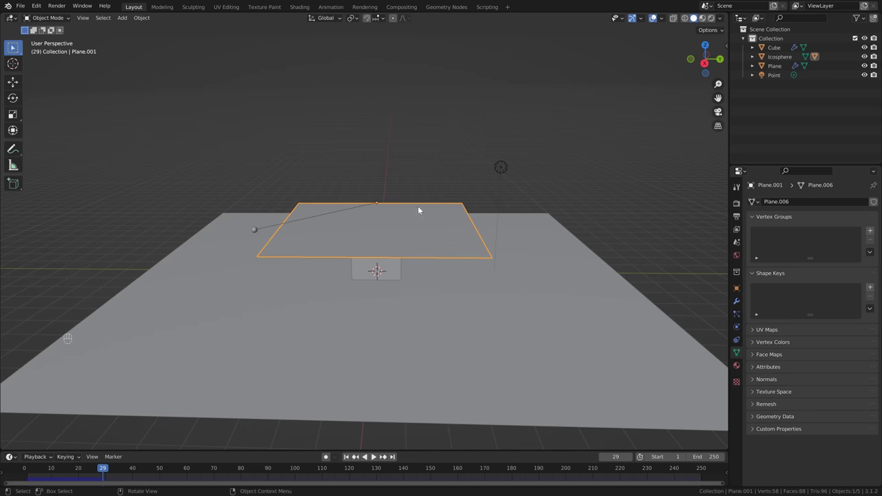
left_click(347, 456)
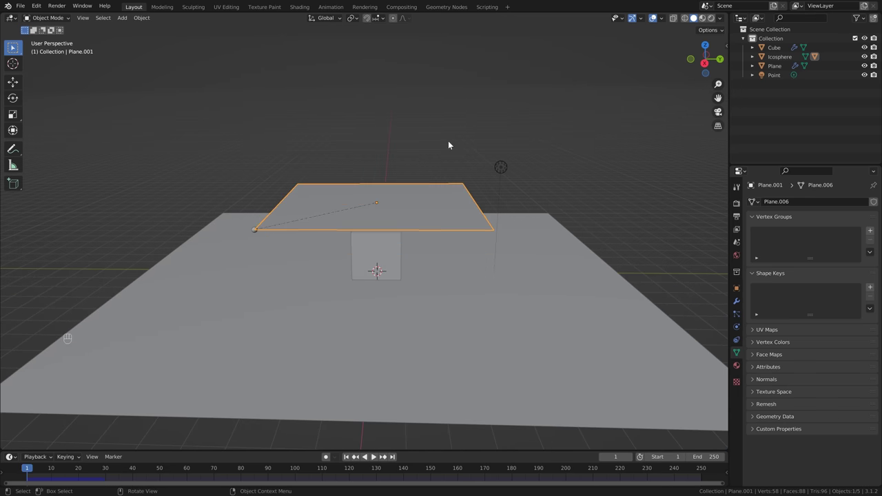
Step: Split the 3D viewport vertically and turn the new area into a Geometry Node Editor with its sidebar hidden
middle_click_drag(471, 144, 477, 158)
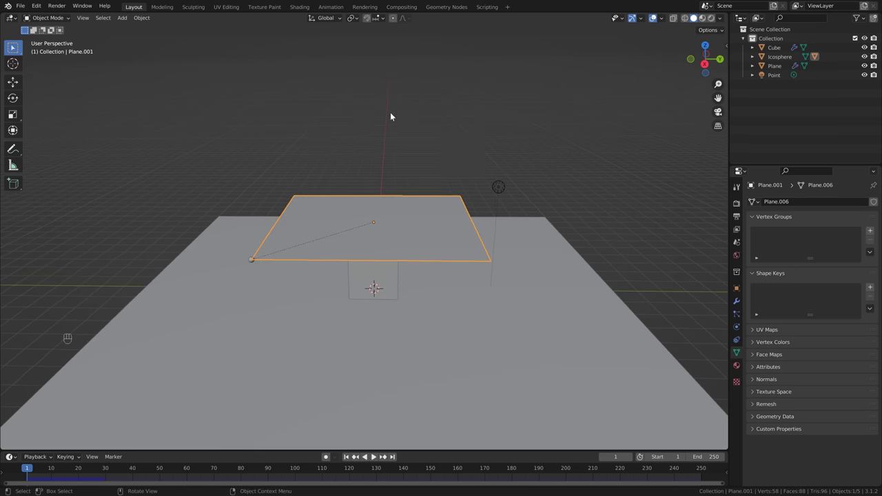
middle_click_drag(500, 118, 363, 183)
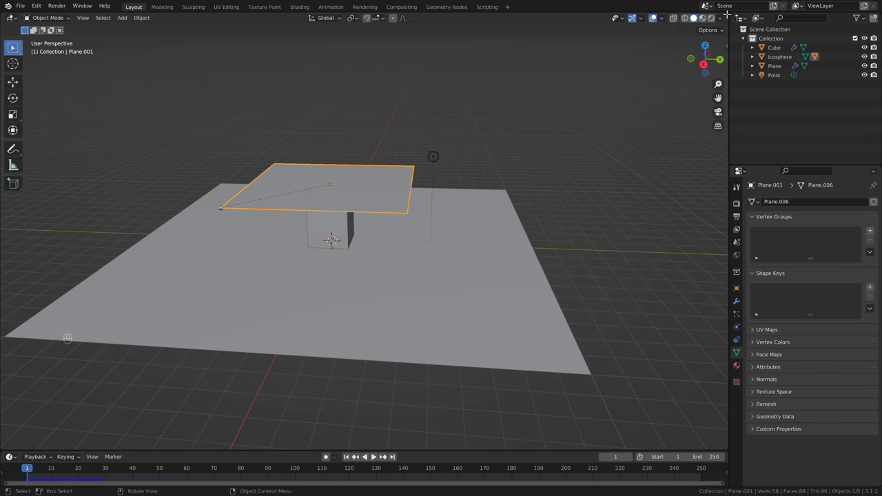
left_click_drag(727, 13, 355, 21)
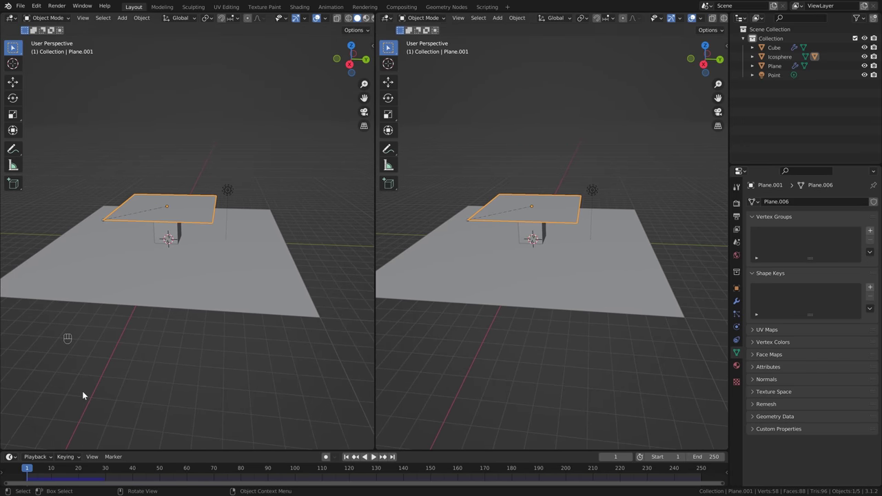
left_click(386, 18)
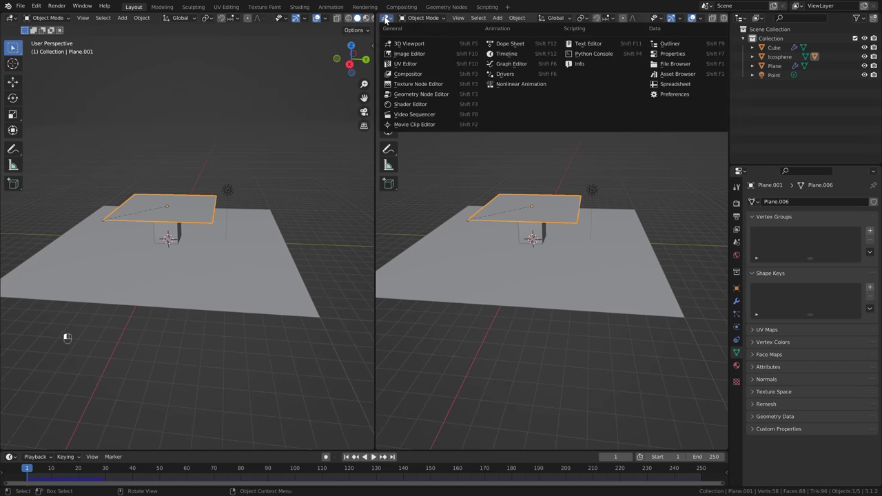
left_click(408, 96)
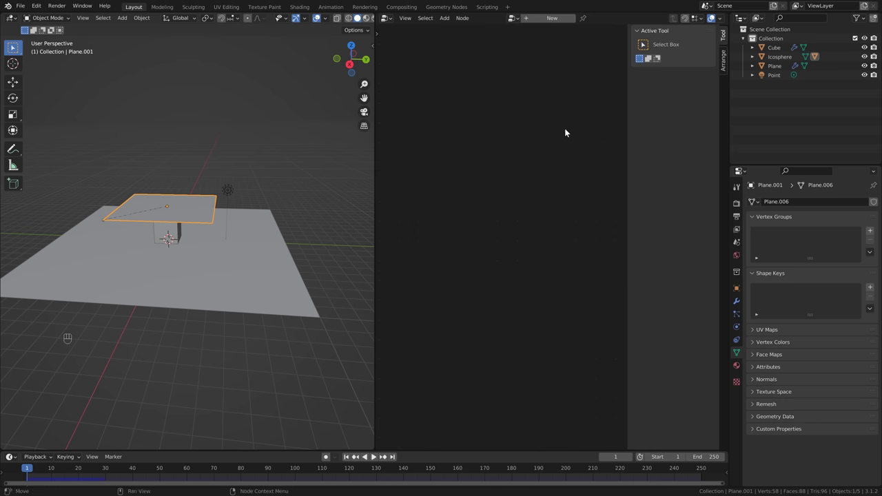
key("n")
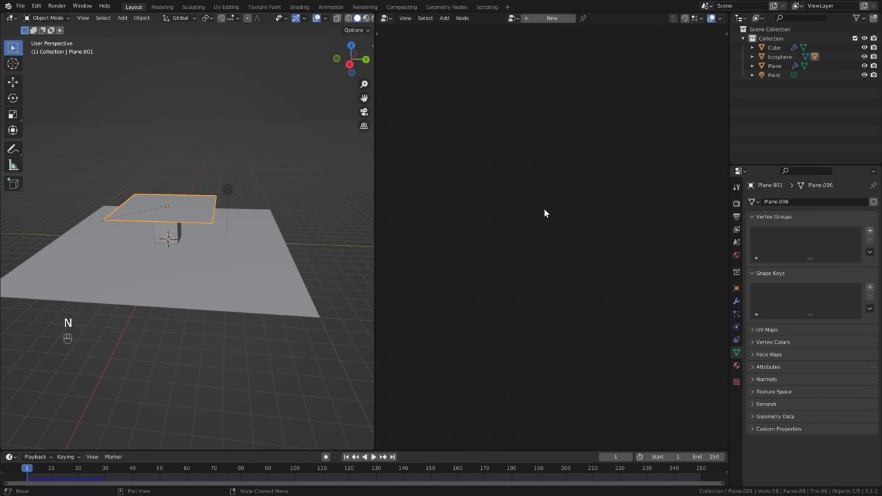
Step: Create a new geometry node tree for the cloth plane
left_click(570, 19)
scroll(506, 220, "up", 3)
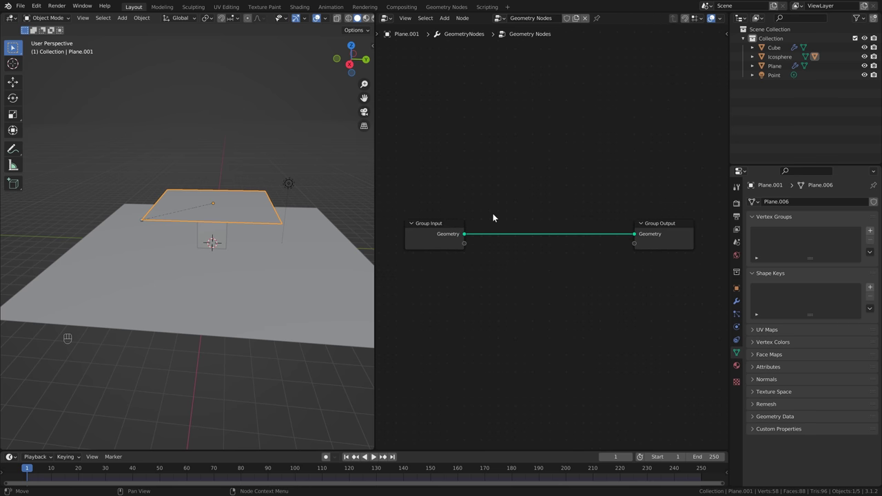
left_click(437, 223)
left_click(656, 233)
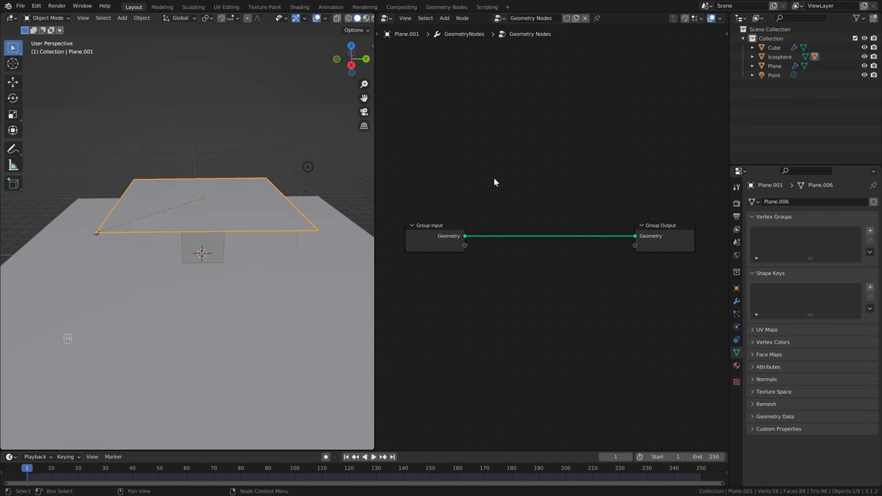
Step: Add a Subdivide Mesh node on the link between Group Input and Group Output
key("shift+a")
mouse_move(494, 179)
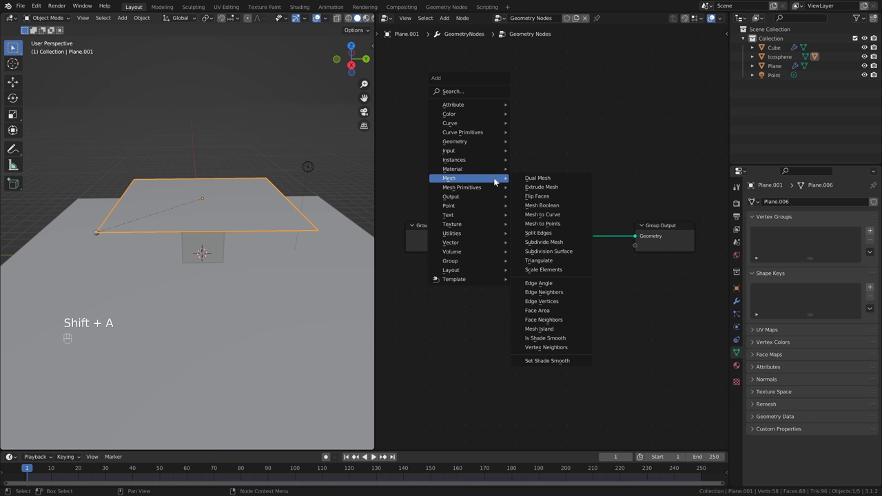
left_click(489, 91)
type("SUB")
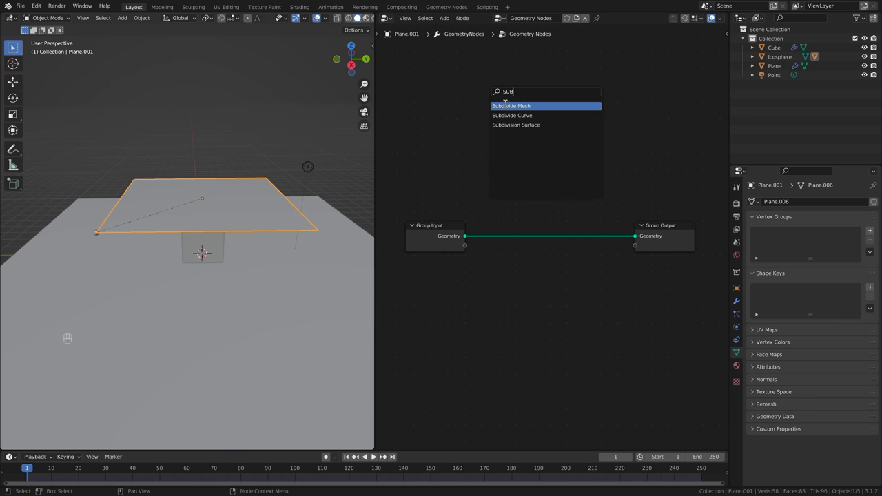
left_click(507, 105)
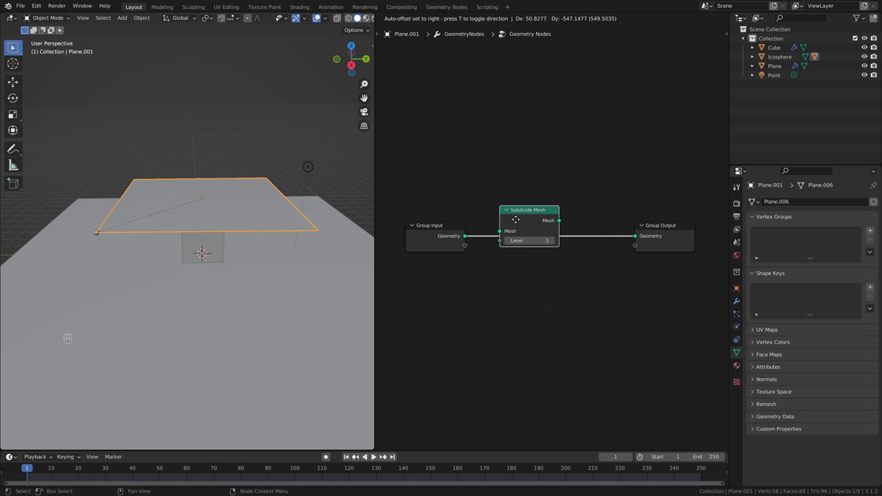
left_click(515, 219)
left_click_drag(534, 209, 550, 216)
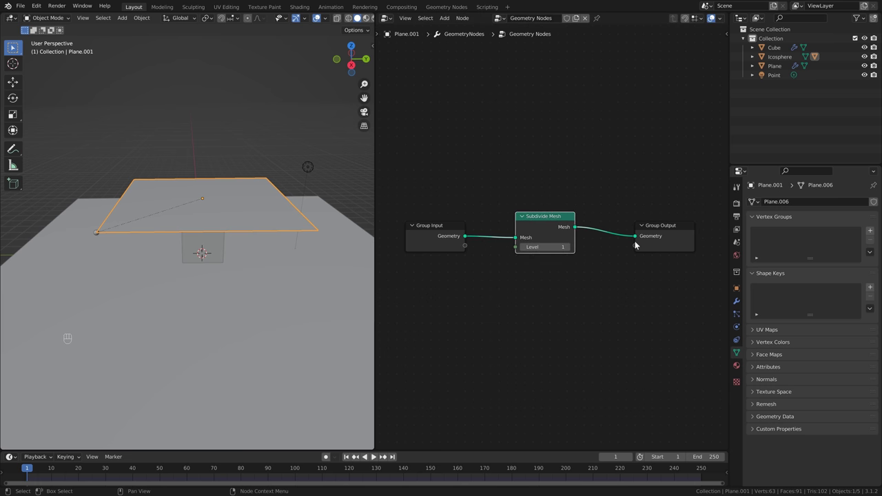
Step: Test the cloth simulation before and after setting the Subdivide Mesh level to 3, and return to the first frame
key("space")
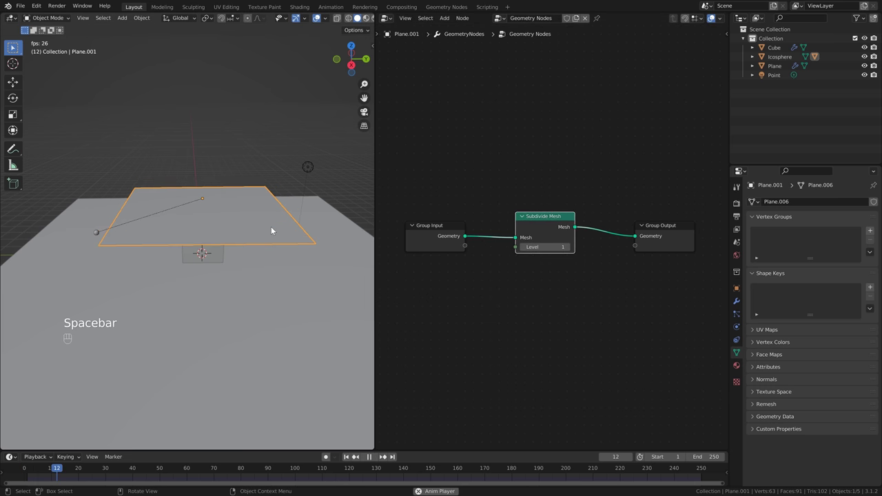
key("space")
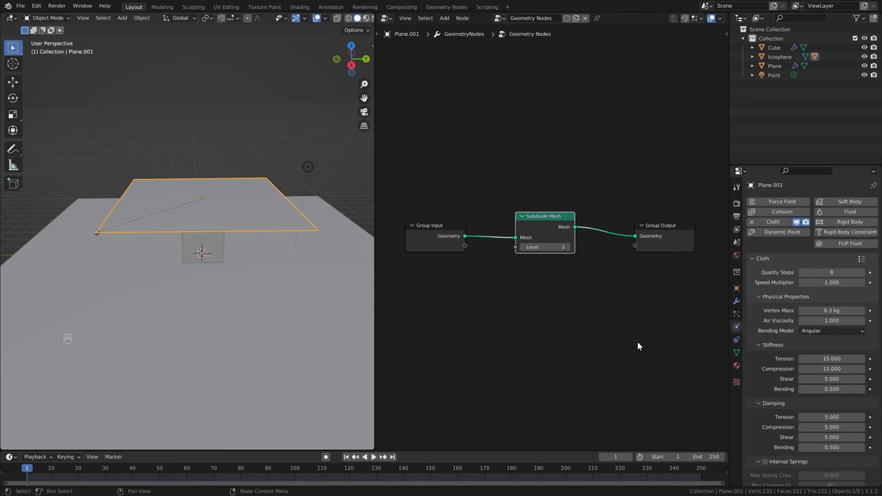
key("space")
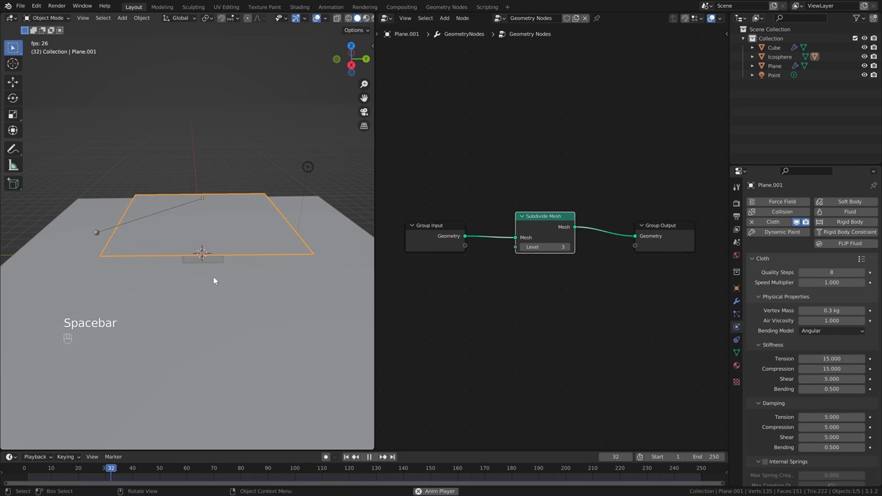
key("space")
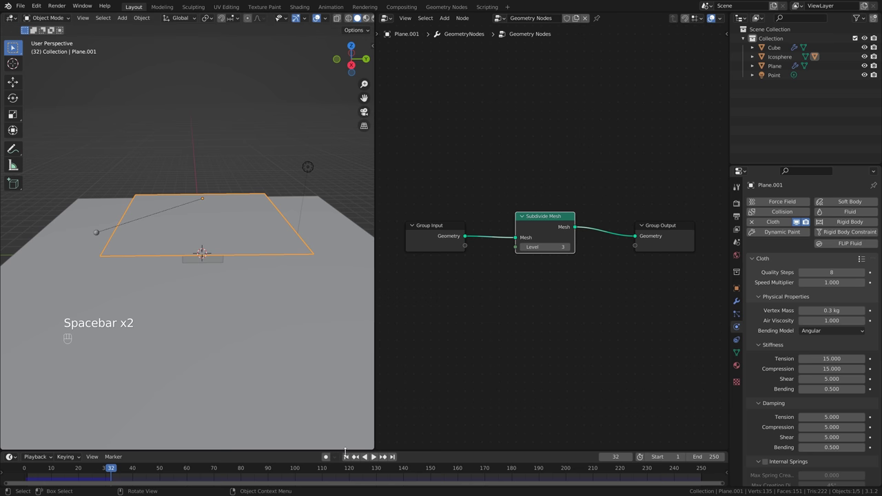
left_click(346, 457)
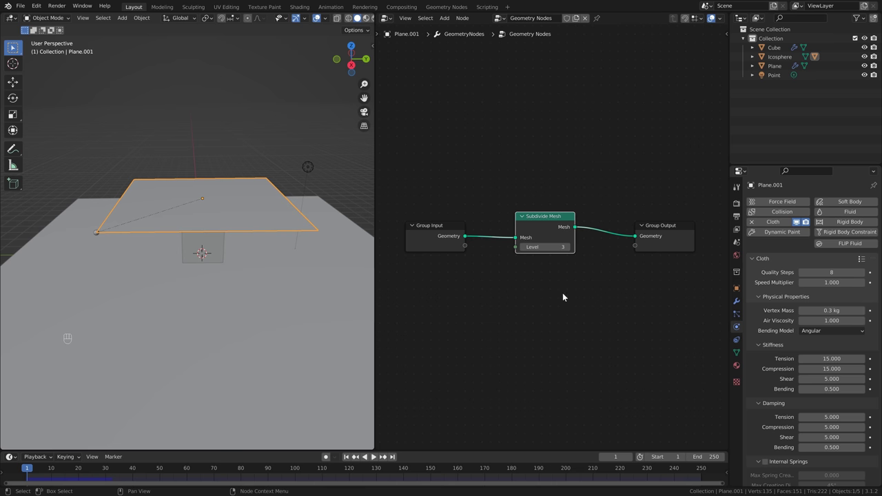
Step: Move the cloth's Geometry Nodes modifier above the Cloth modifier and play the simulation up to frame 38
left_click(736, 301)
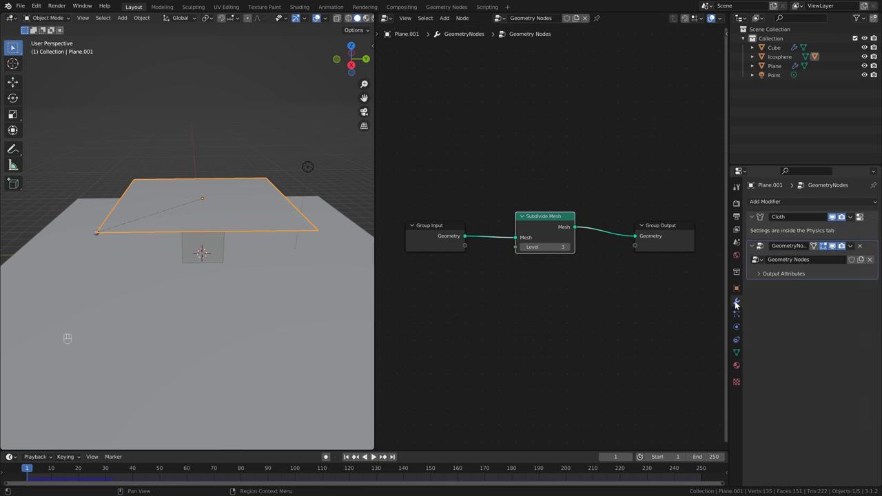
left_click(834, 274)
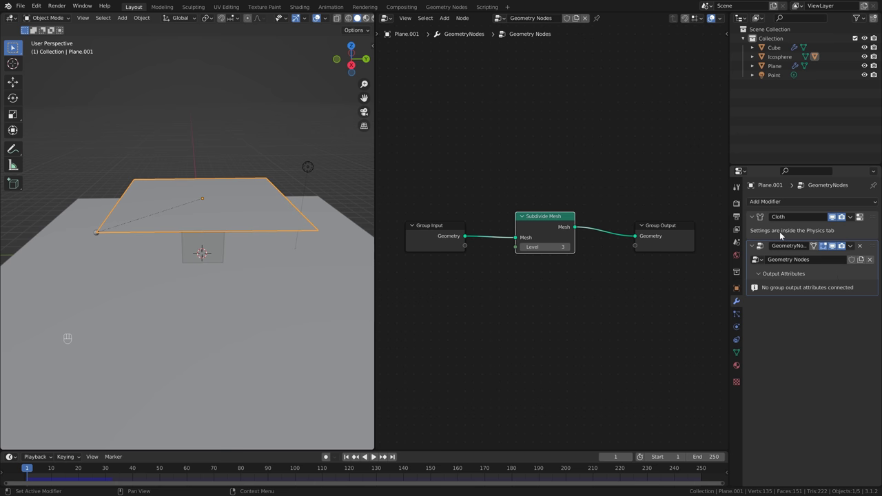
left_click(860, 217)
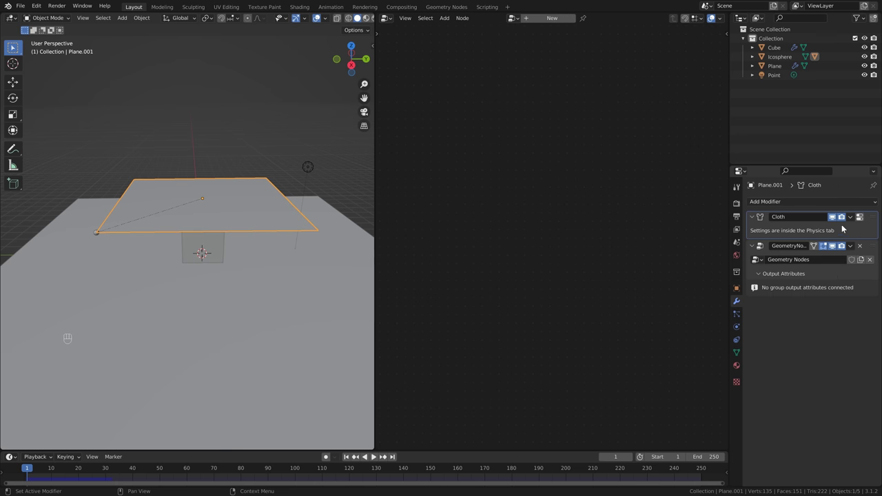
left_click(852, 274)
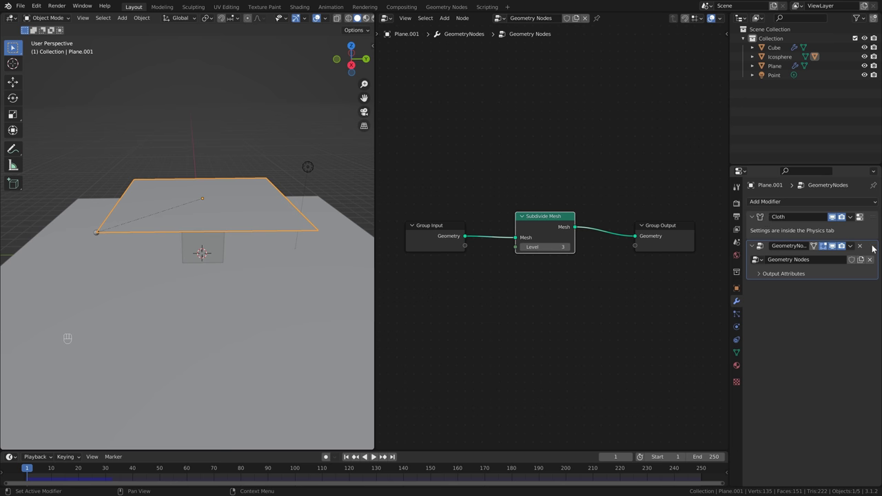
left_click_drag(873, 248, 874, 216)
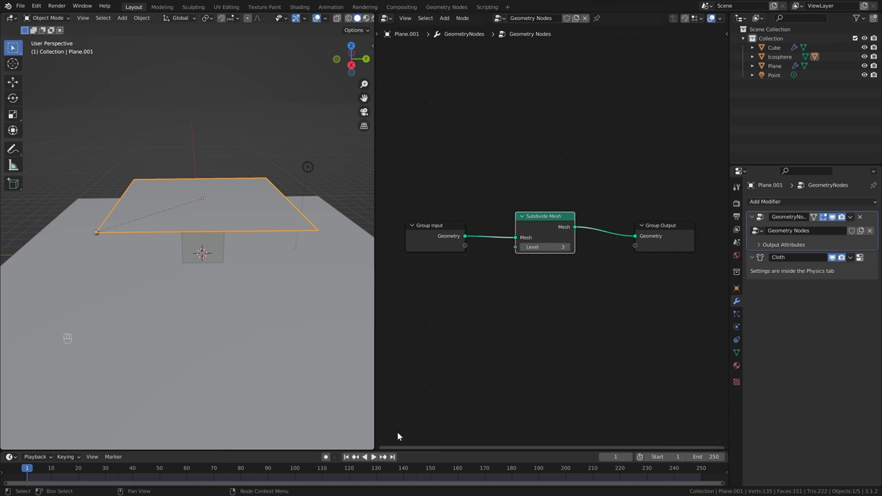
key("space")
key("space")
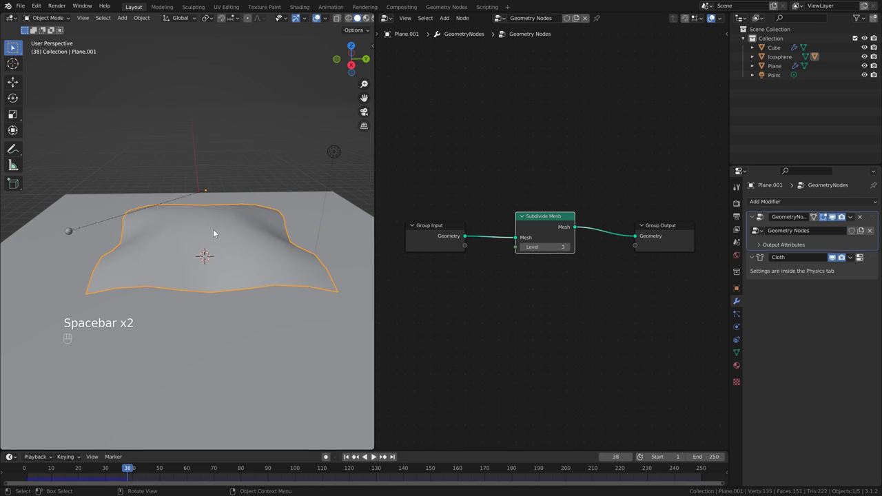
Step: Shade the cloth flat and set the Subdivide Mesh level to 4
right_click(213, 231)
left_click(206, 237)
middle_click_drag(207, 237, 185, 221)
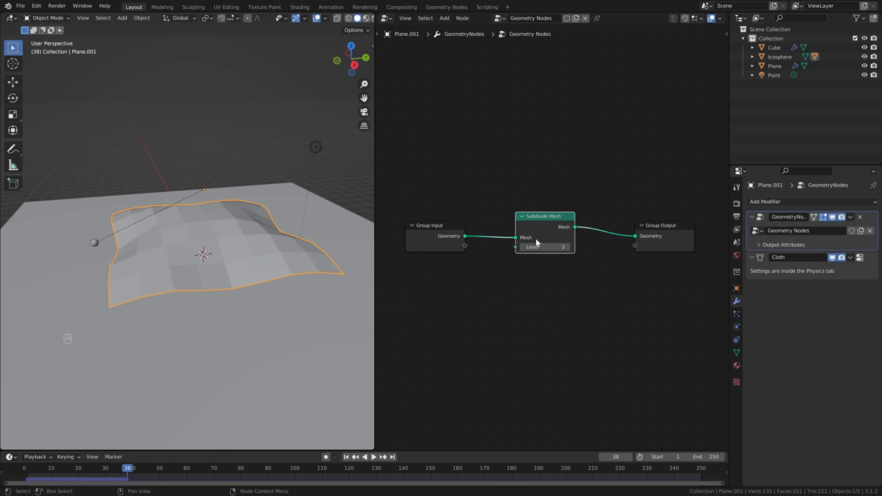
left_click(567, 246)
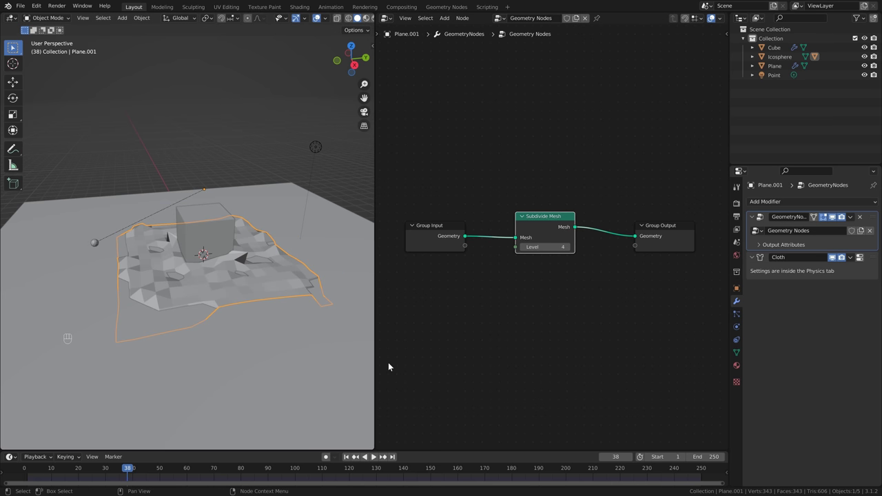
Step: Replay the cloth simulation from the first frame up to frame 35
left_click(346, 457)
key("space")
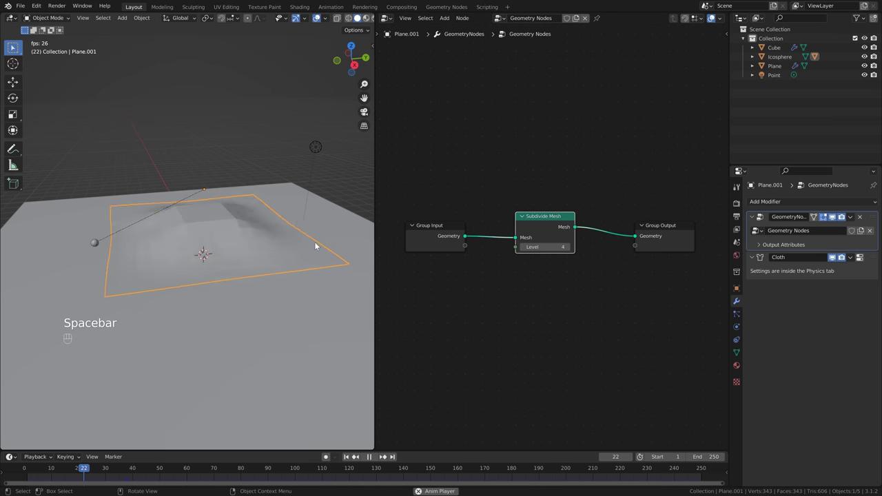
key("space")
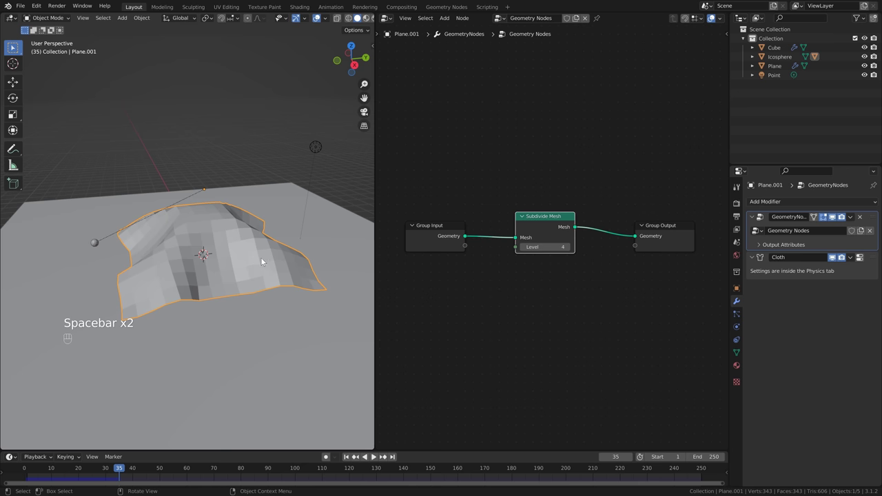
Step: Return to the first frame and set the Subdivide Mesh level to 6
scroll(510, 255, "down", 1)
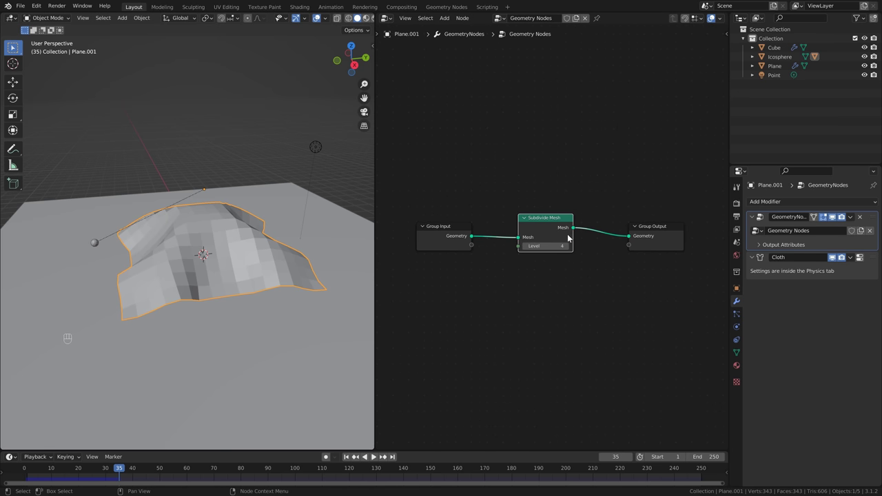
mouse_move(563, 221)
left_mouse_down()
mouse_move(561, 210)
mouse_move(564, 220)
left_mouse_up()
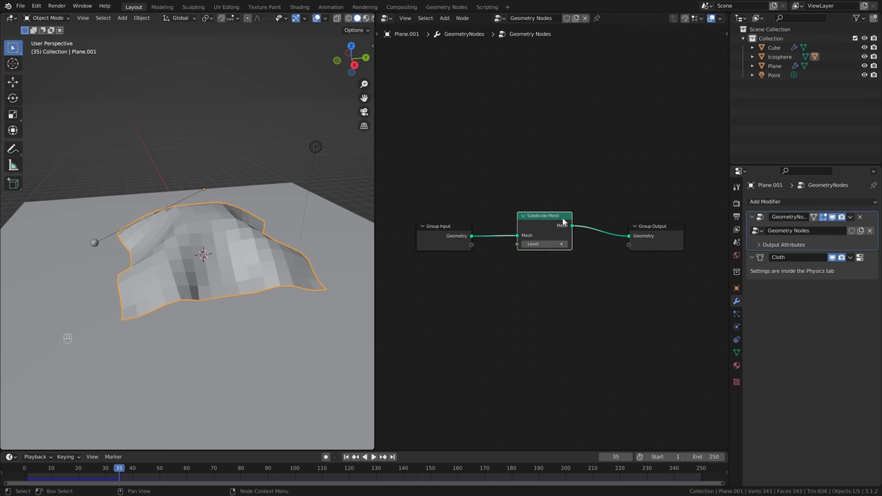
key("shift+Left")
left_click(563, 244)
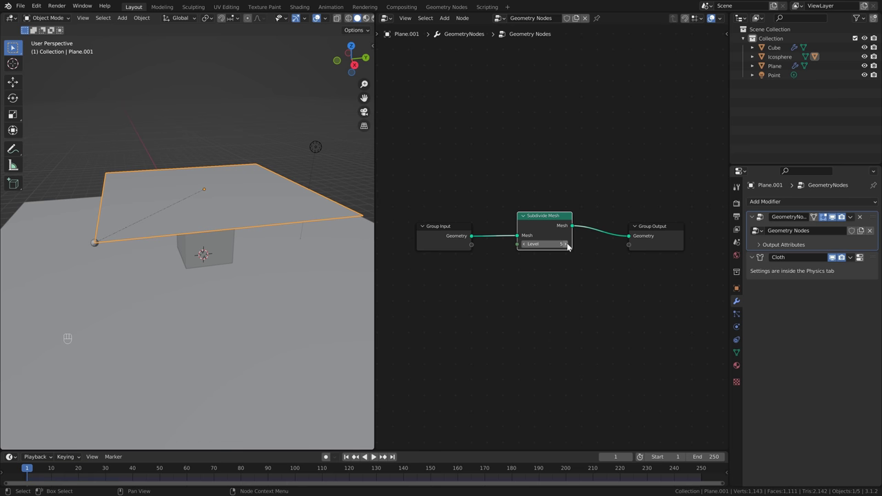
left_click(563, 244)
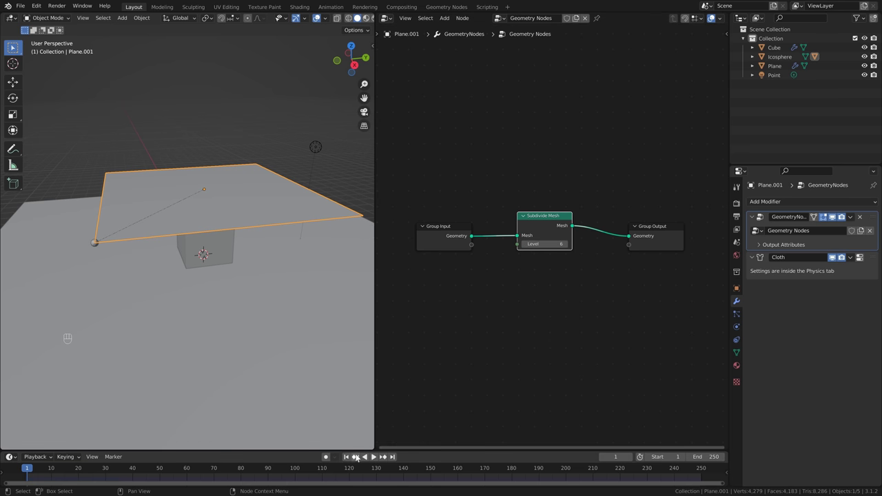
Step: Play the cloth simulation up to frame 38 and shade the cloth smooth
key("space")
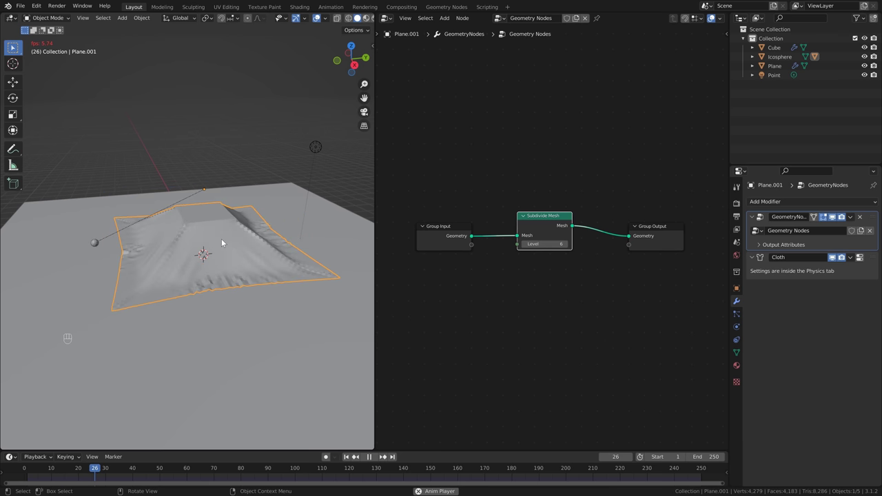
key("space")
key("space")
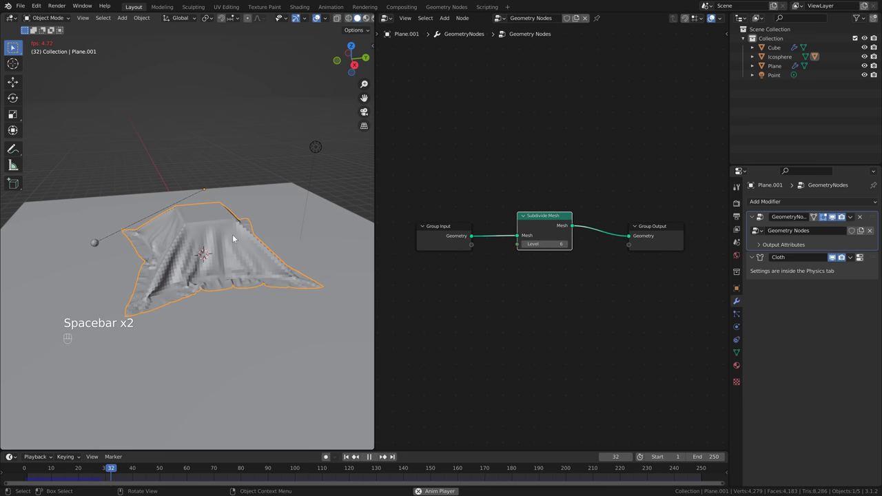
key("space")
right_click(237, 234)
left_click(227, 221)
Step: Add a Subdivision Surface modifier with a viewport level of 2 to the cloth, and make its Geometry Nodes modifier active again
left_click(793, 201)
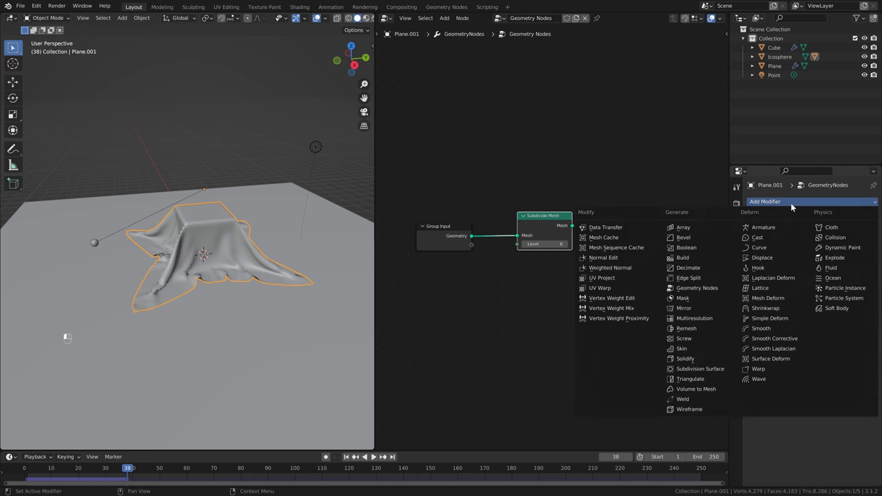
left_click(728, 379)
left_click(861, 312)
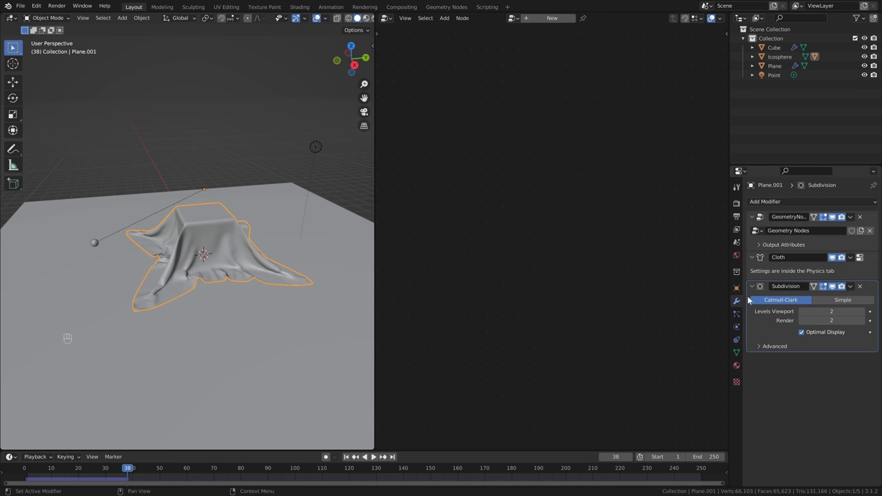
left_click(847, 244)
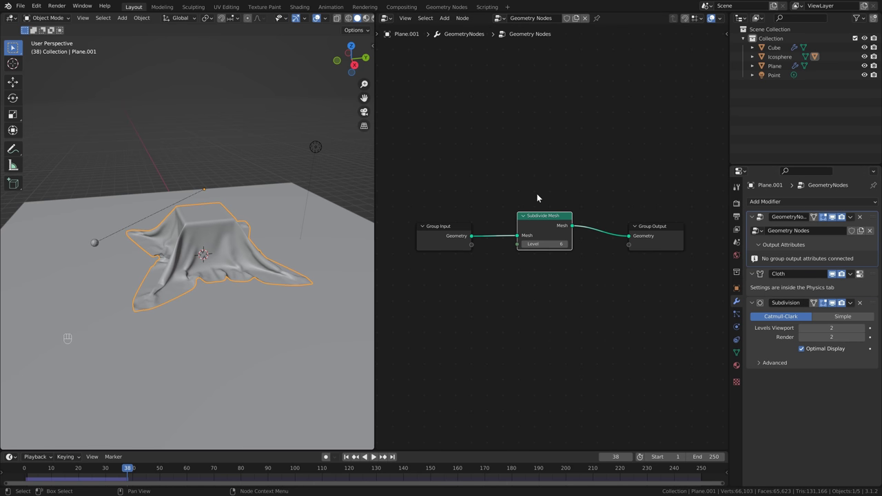
middle_click_drag(537, 193, 537, 199)
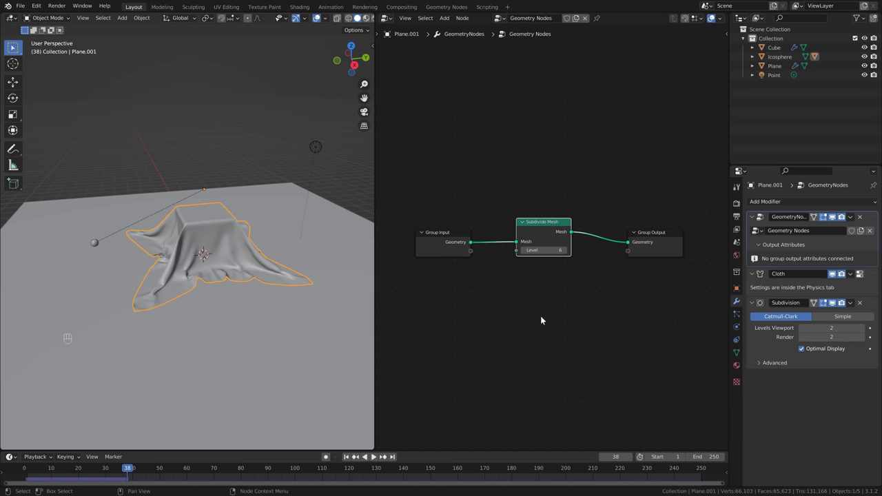
Step: Try a second Geometry Nodes modifier below the Subdivision modifier, and remove it again
left_click(786, 200)
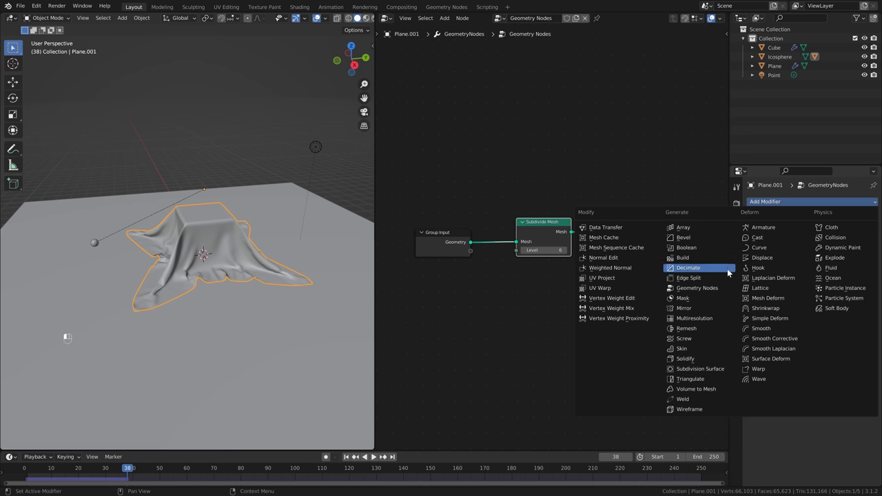
left_click(722, 289)
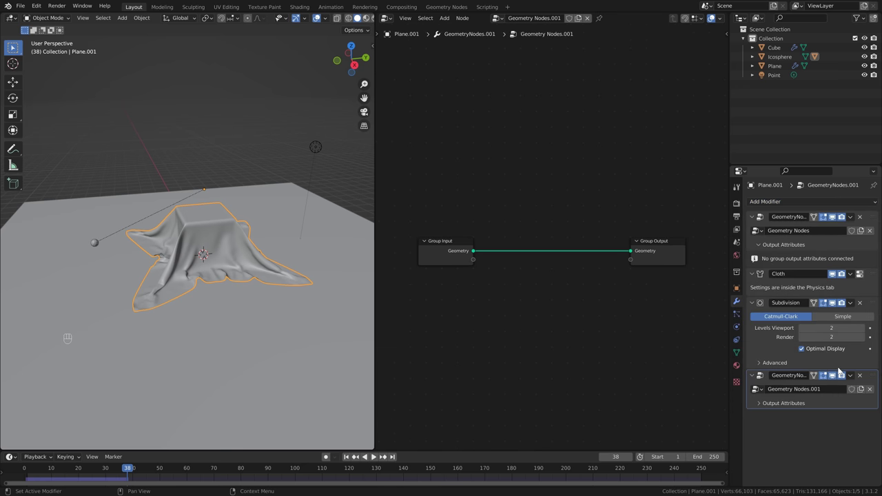
left_click(852, 245)
left_click(841, 385)
left_click(860, 358)
left_click(832, 246)
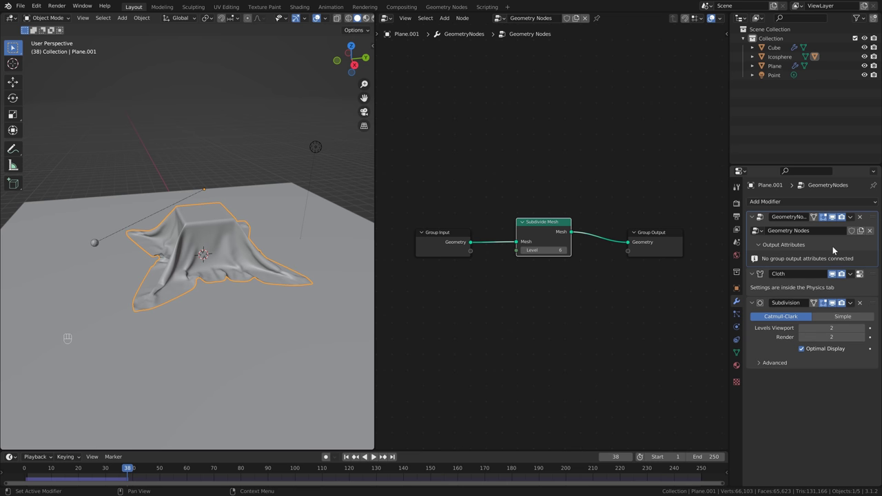
Step: Play the simulation from the first frame with the Subdivision modifier in place
left_click(346, 457)
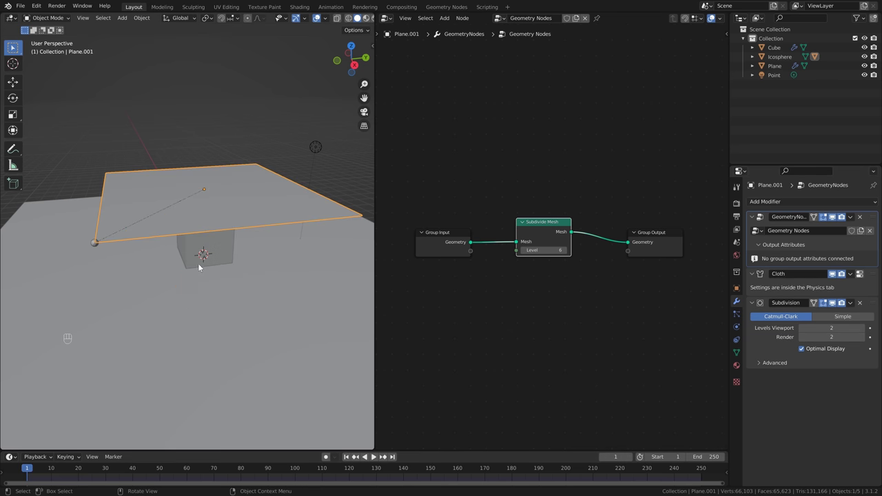
middle_click_drag(177, 224, 253, 199)
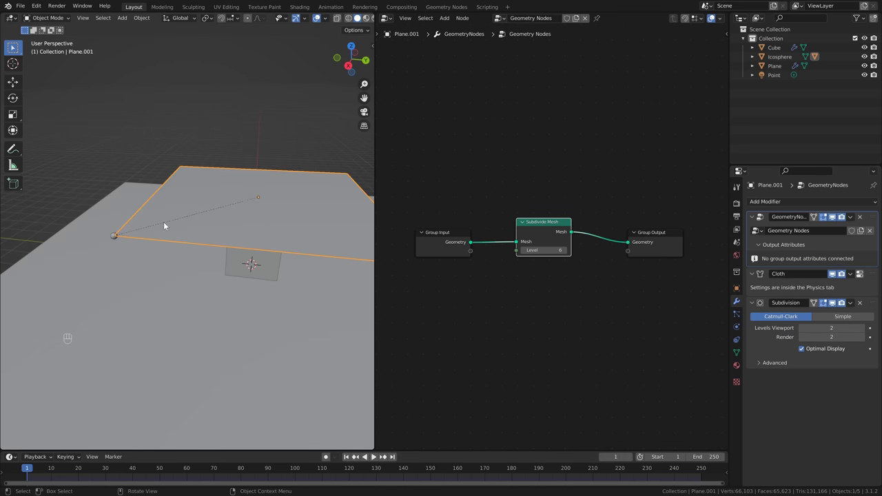
key("space")
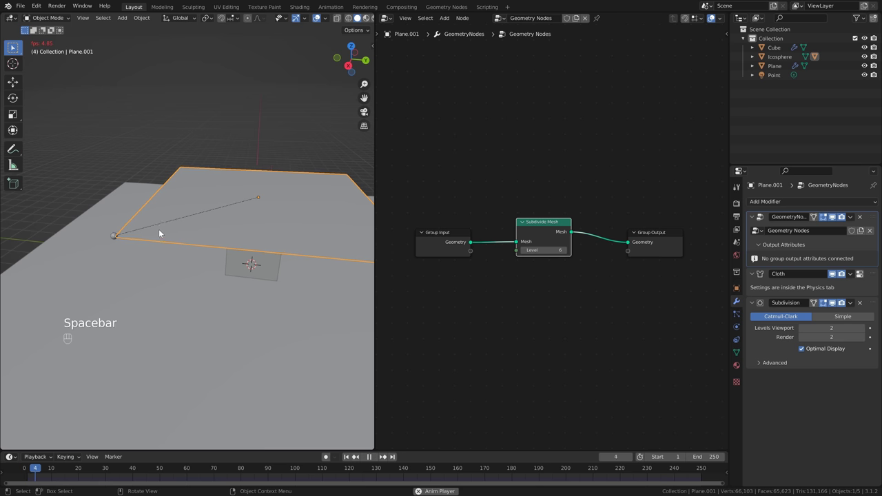
key("space")
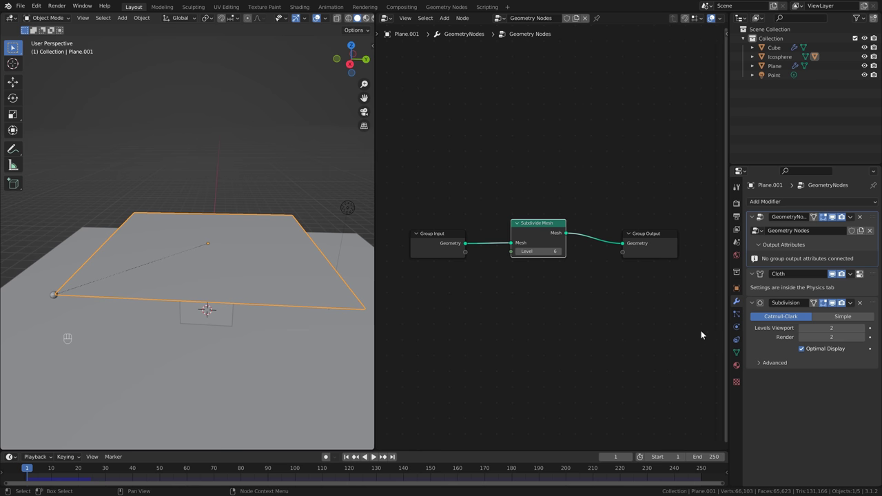
Step: In Edit Mode, select the plane's corner vertex next to the small icosphere and create a vertex group for it
left_click(737, 353)
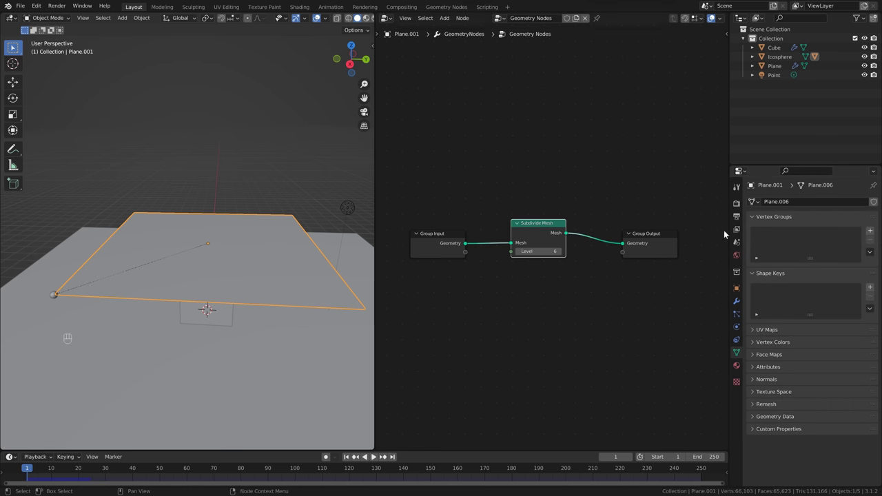
key("Tab")
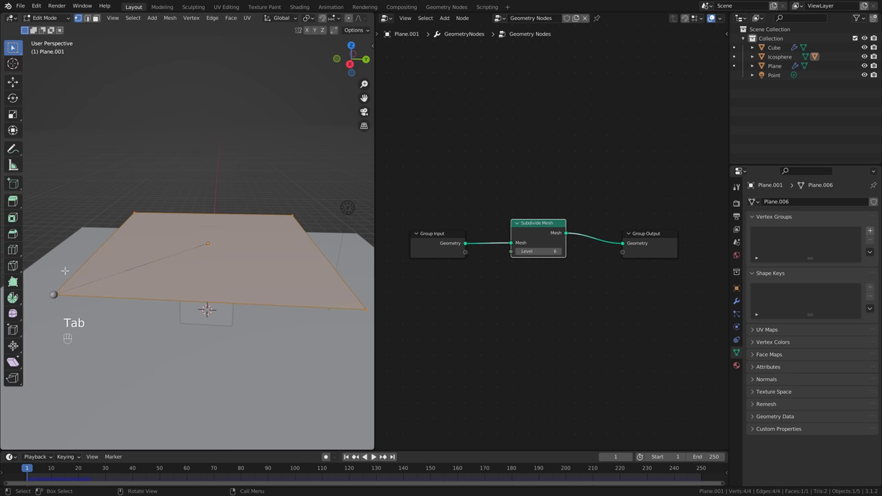
scroll(256, 208, "down", 3, "shift")
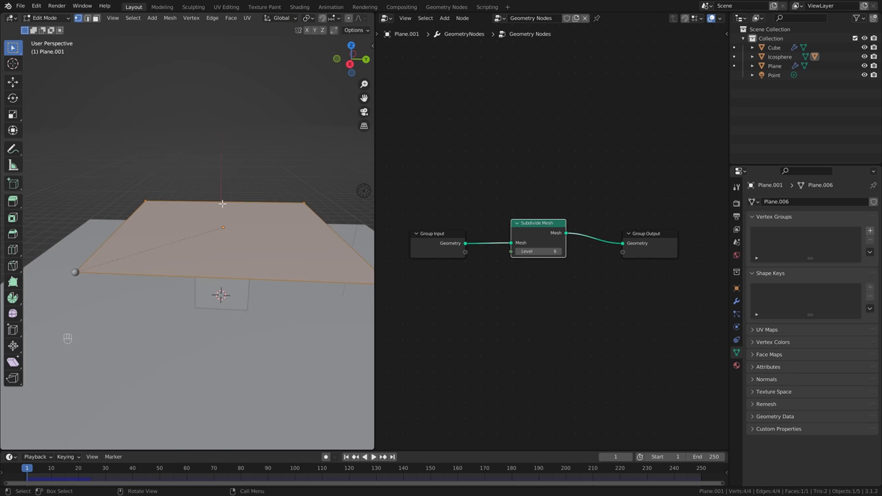
middle_click_drag(237, 200, 244, 207, "shift")
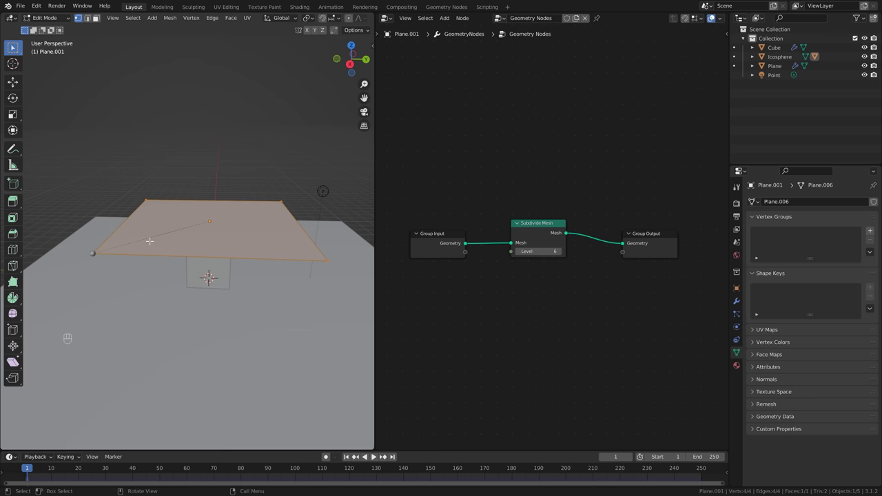
middle_click_drag(83, 240, 100, 242, "shift")
left_click(130, 268)
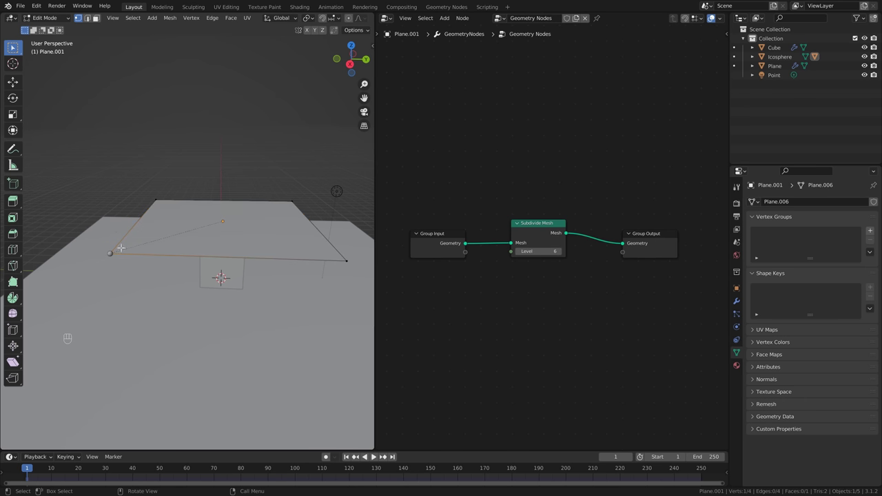
left_click(869, 232)
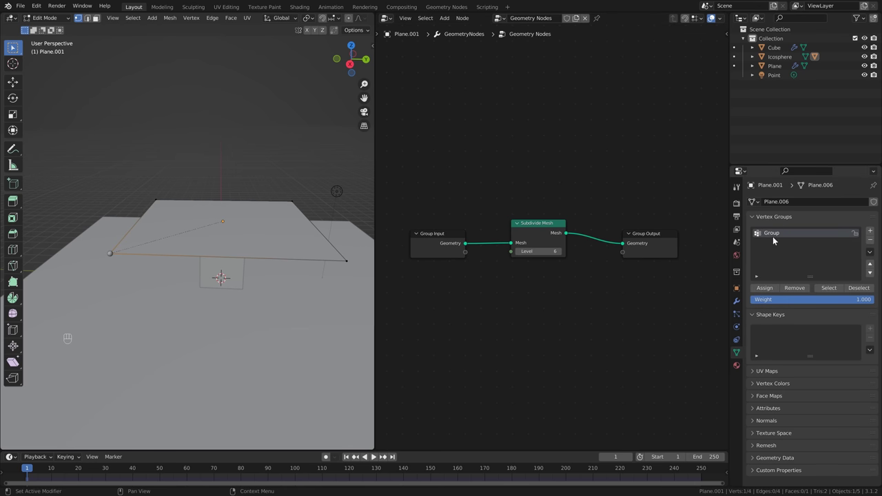
Step: Set the cloth's Pin Group to the vertex group named Group
left_click(736, 326)
scroll(773, 351, "down", 3)
scroll(773, 350, "down", 8)
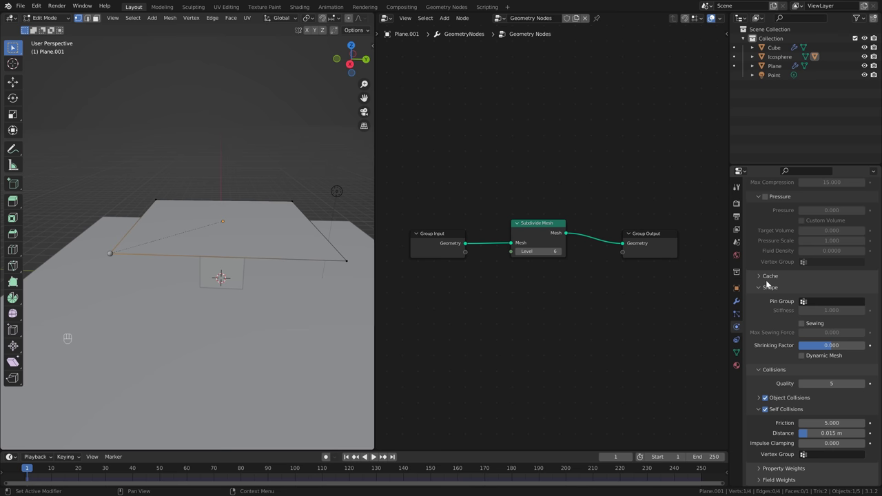
left_click(840, 302)
left_click(810, 316)
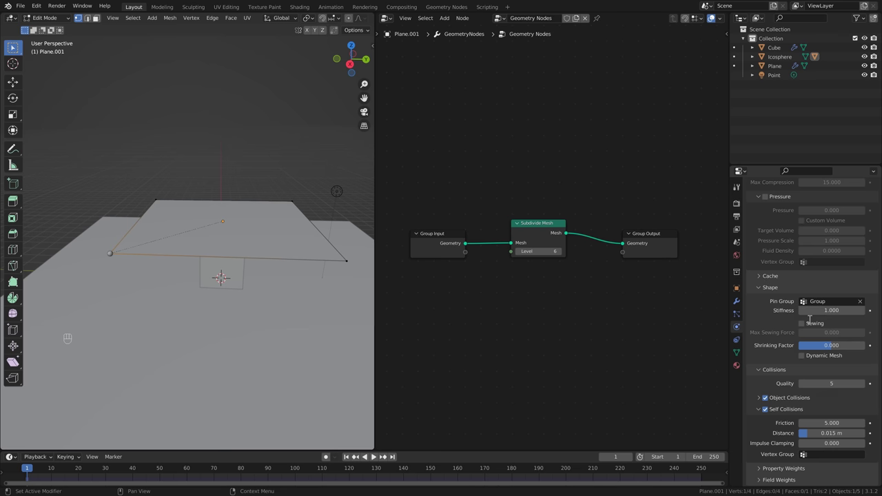
Step: Leave Edit Mode, play the pinned cloth simulation up to frame 35, and examine from several angles how it hangs
key("Tab")
key("space")
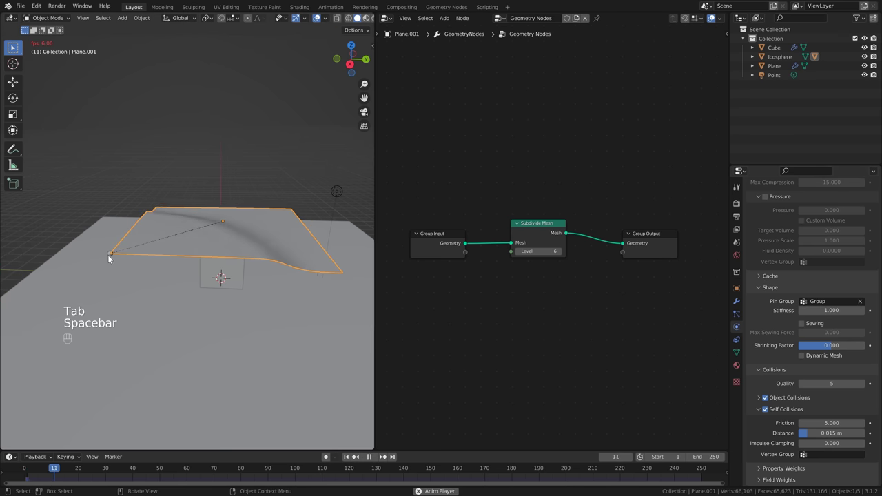
key("space")
middle_click_drag(198, 247, 255, 256)
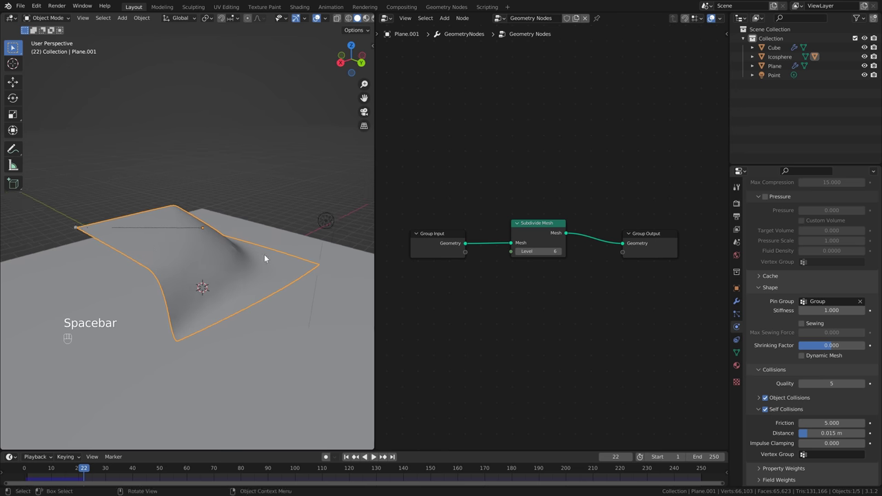
key("space")
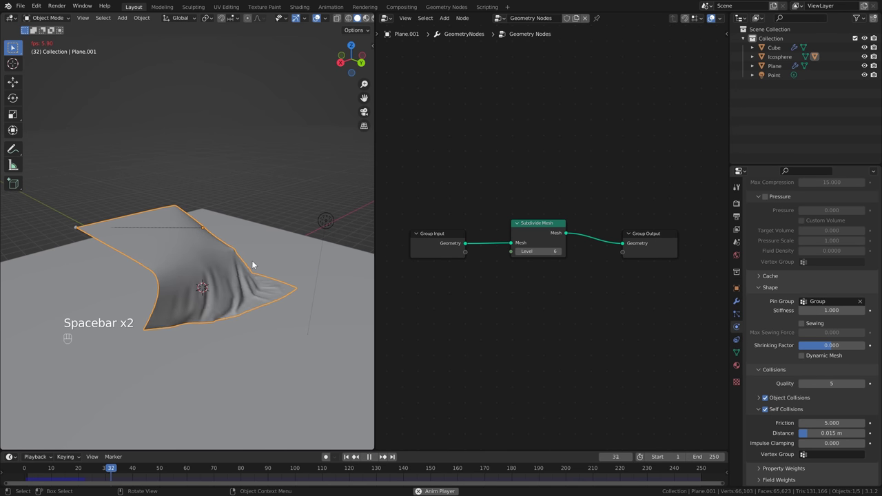
key("space")
middle_click_drag(243, 263, 241, 267)
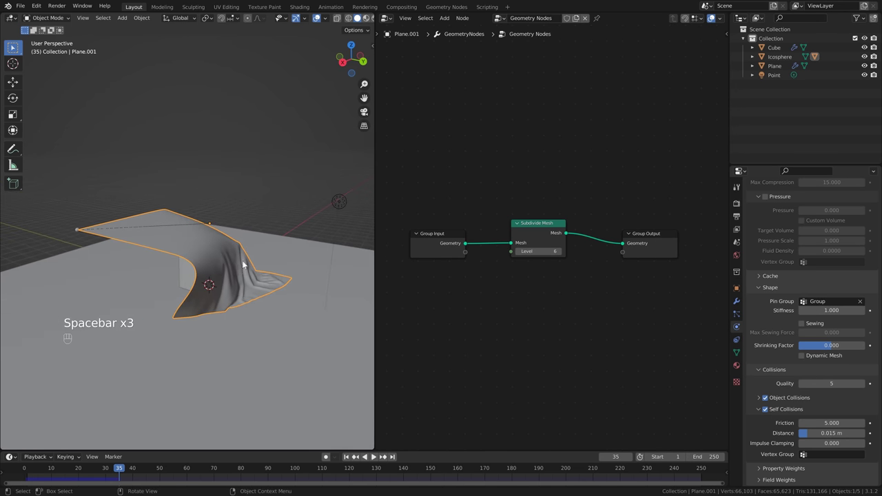
middle_click_drag(241, 264, 265, 266)
Step: Select the draped cloth and toggle Edit Mode to inspect its original mesh
left_click_drag(494, 197, 581, 270)
left_click(144, 237)
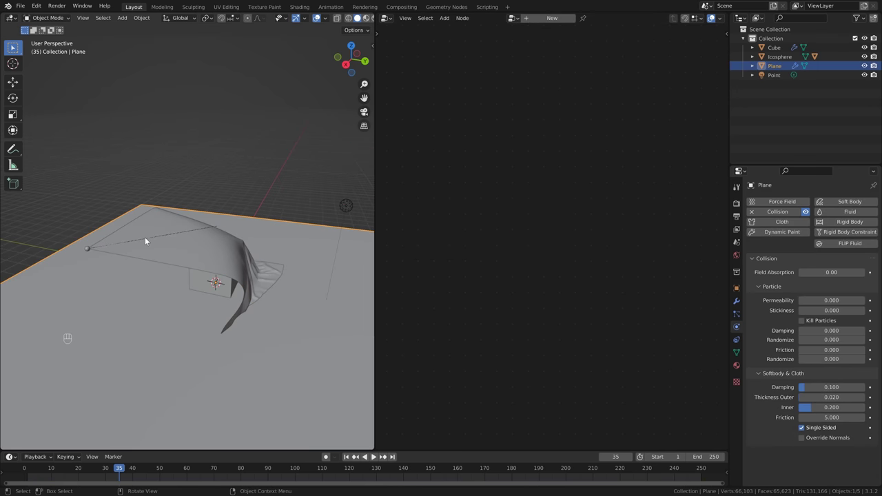
left_click(150, 228)
key("Tab")
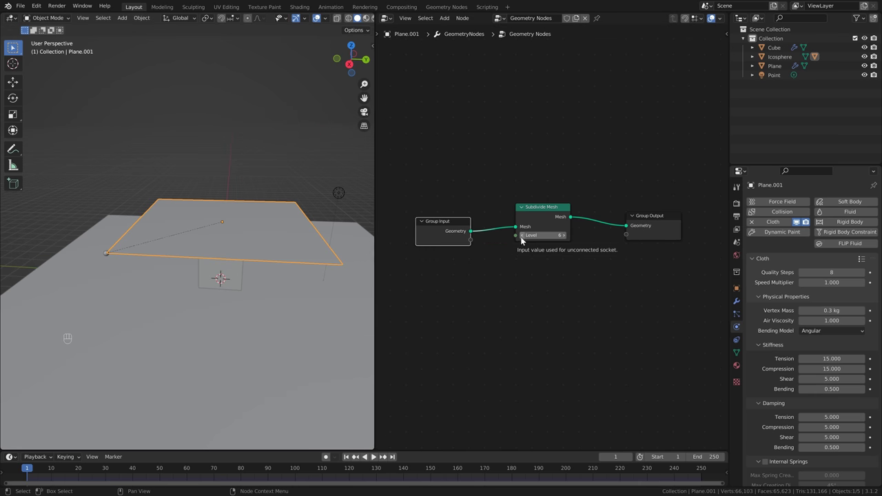
Step: Set the Subdivide Mesh level to 0 at the first frame
left_click(523, 235)
left_click(523, 236)
left_click(522, 235)
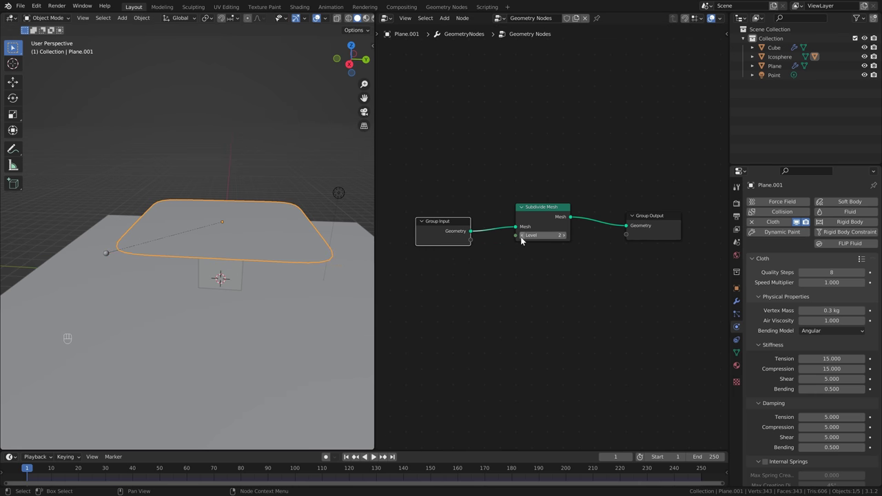
left_click(522, 235)
left_click(523, 236)
left_click(523, 235)
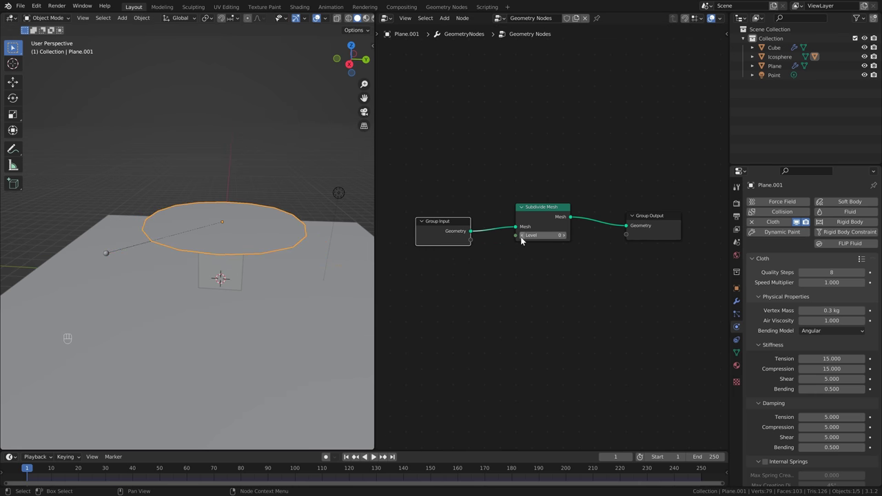
Step: Disable the viewport display of the cloth's Subdivision modifier
left_click(736, 301)
left_click(832, 303)
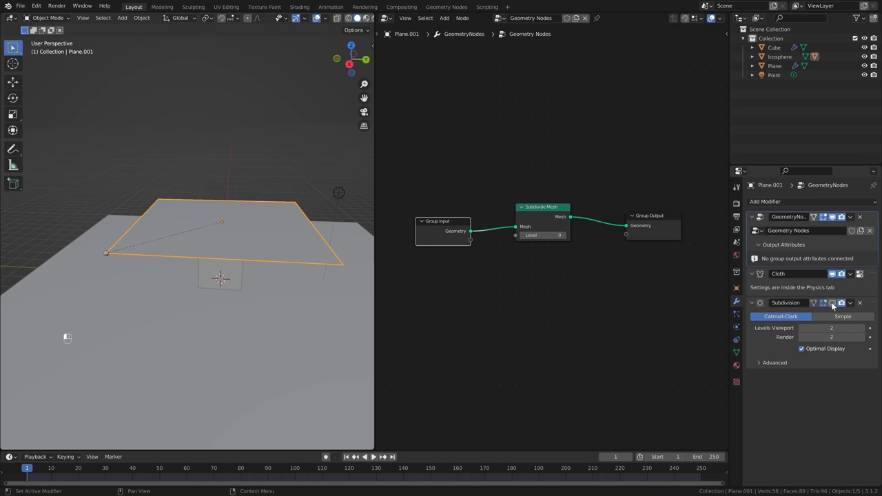
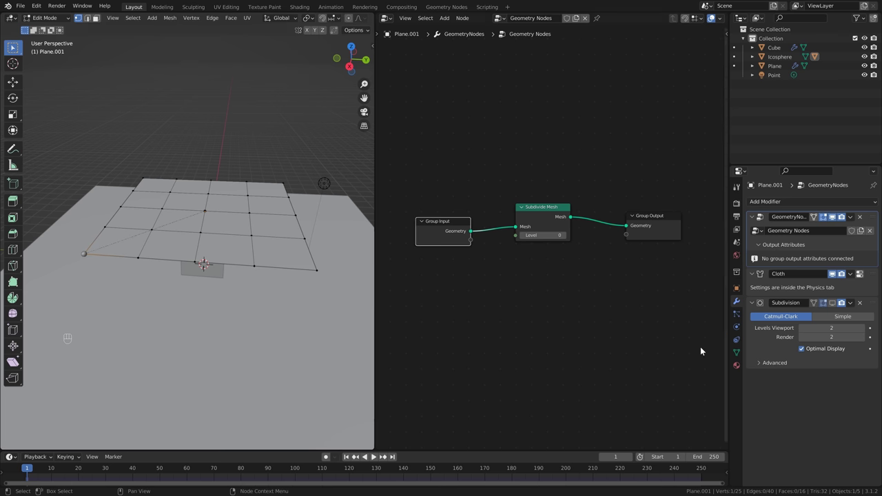
Step: Replace the cloth's vertex group with a new one, assign the selected corner vertex to it, and leave Edit Mode
left_click(736, 352)
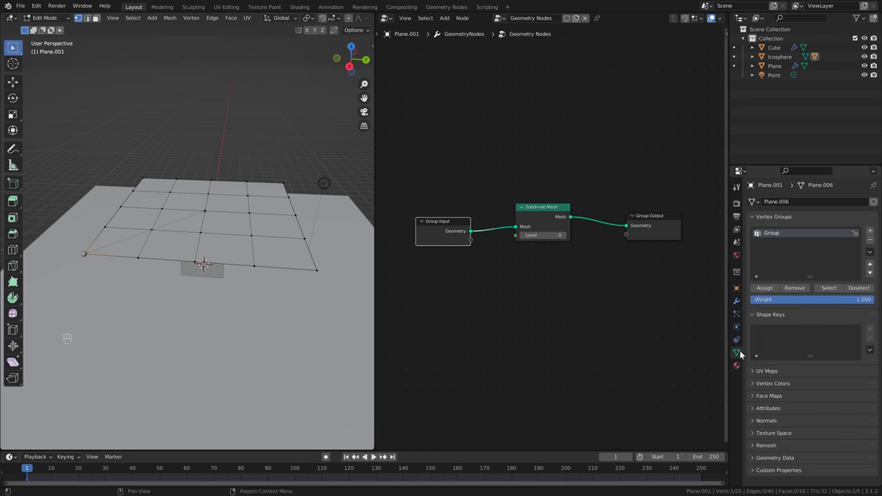
left_click(871, 240)
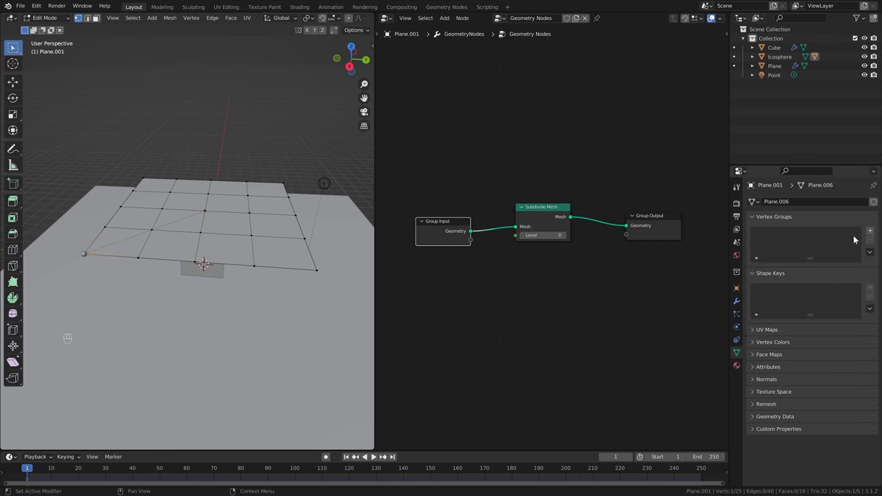
left_click(870, 231)
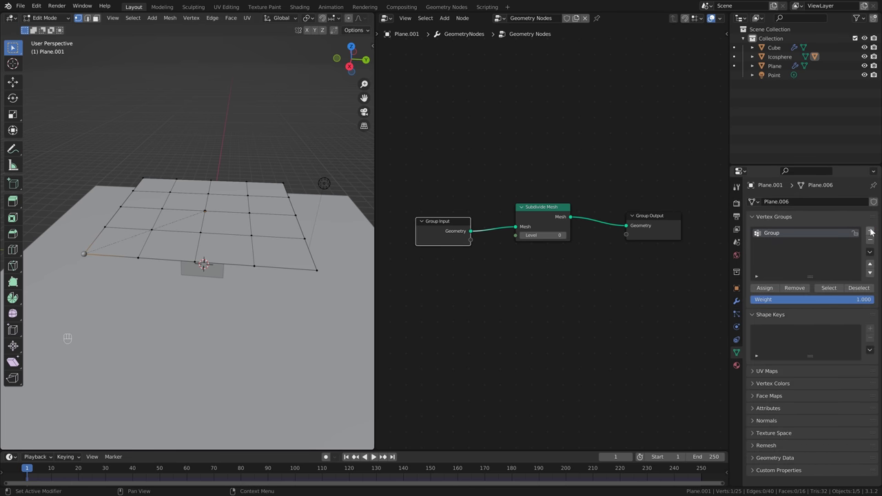
left_click(762, 289)
key("Tab")
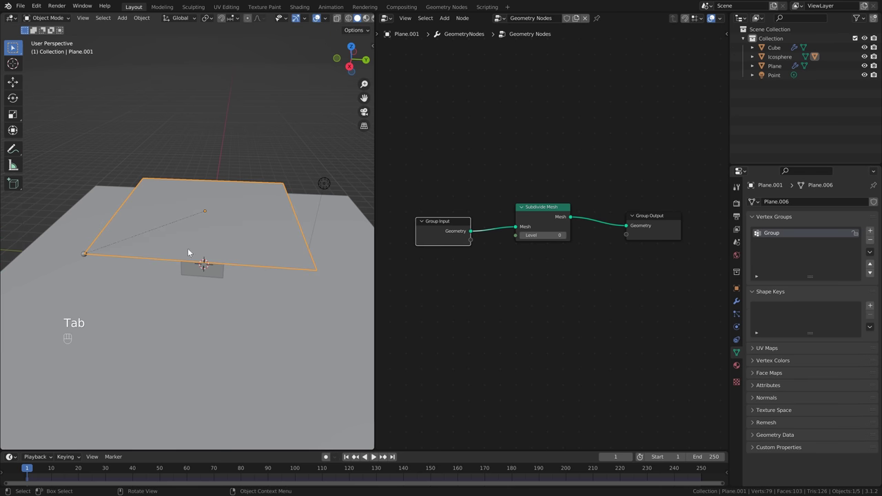
Step: Play the cloth simulation without a pin group and return to the first frame
key("space")
key("space")
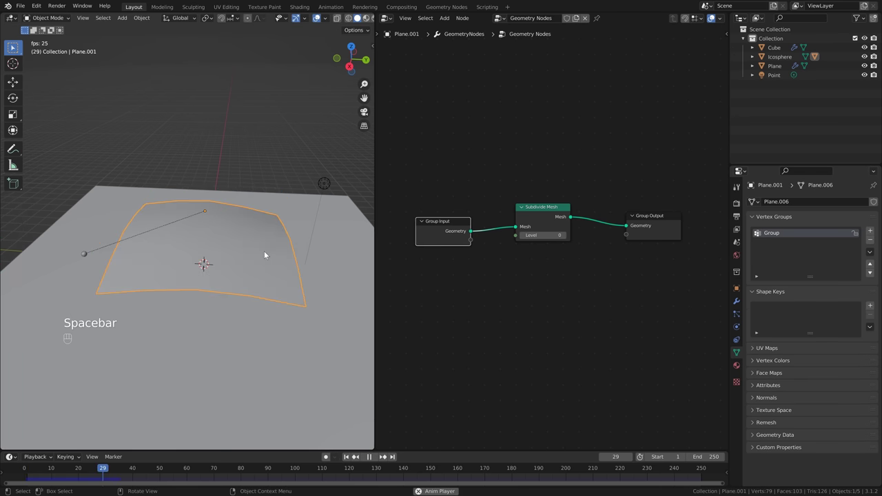
left_click(346, 457)
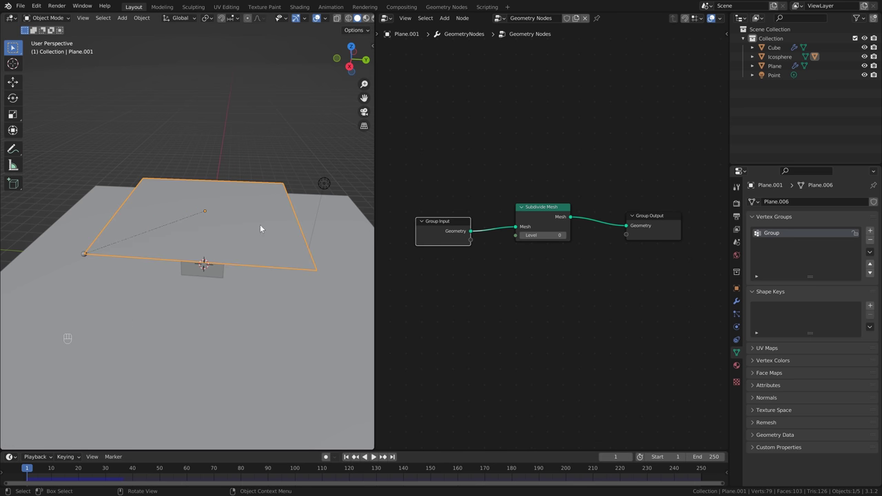
Step: Widen the 3D viewport and set the cloth's Pin Group to the recreated vertex group named Group
key("shift")
left_click_drag(374, 275, 439, 282)
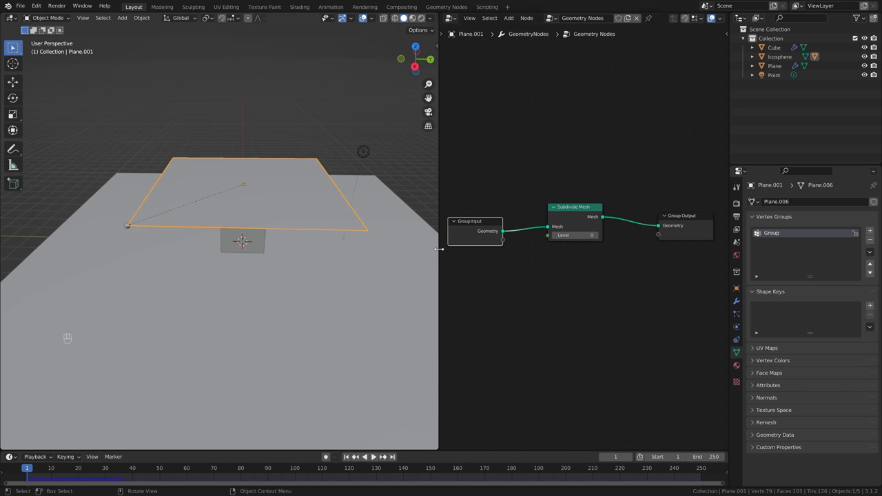
left_click(736, 327)
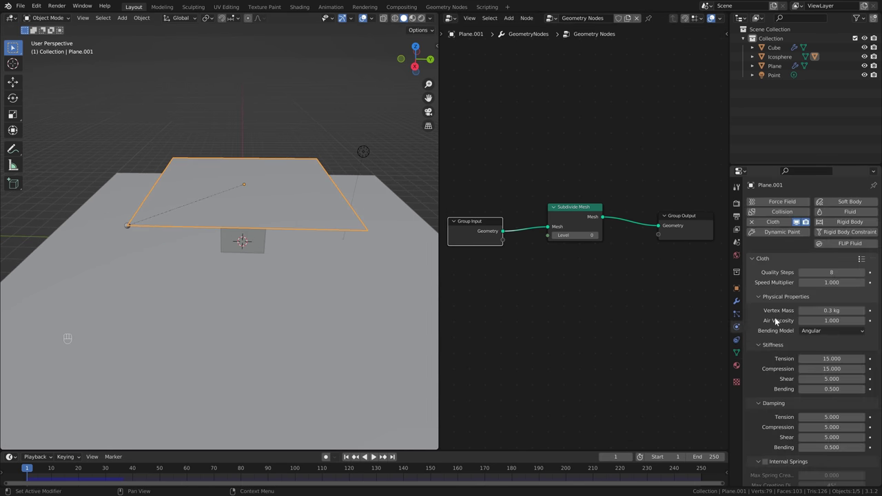
scroll(792, 372, "down", 3)
scroll(792, 368, "down", 10)
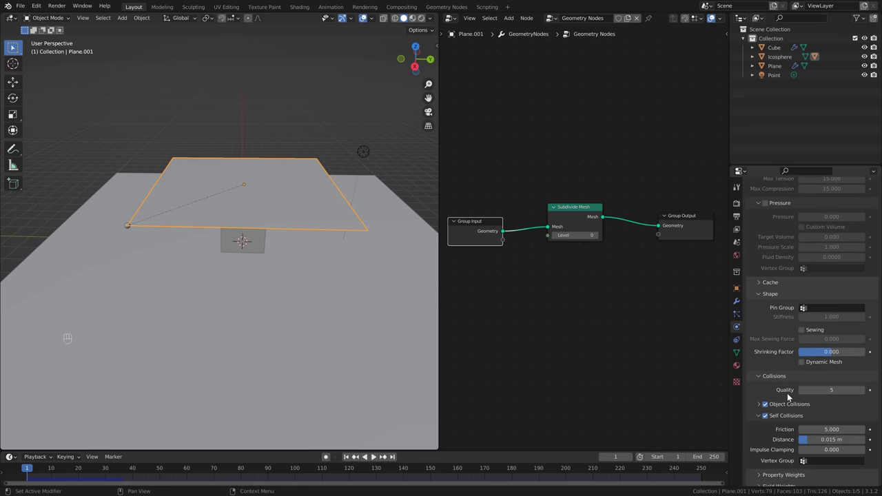
left_click(827, 308)
left_click(810, 322)
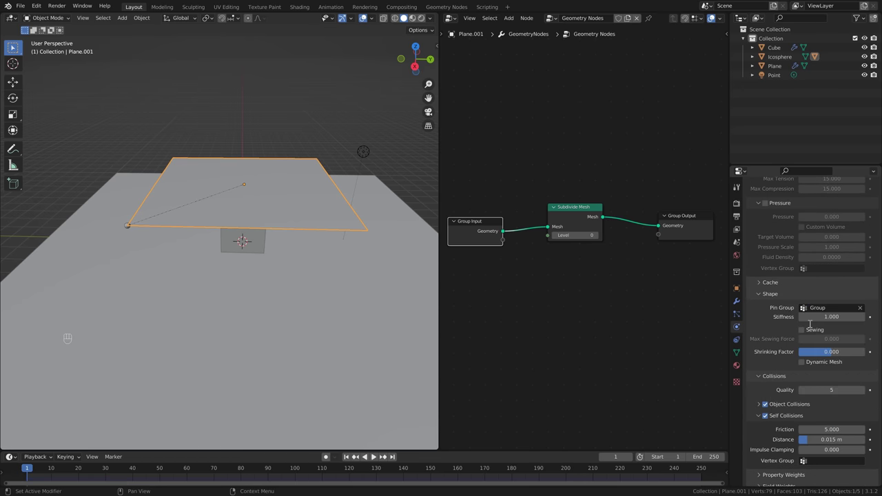
Step: Set the Subdivide Mesh level to 3 and play the pinned cloth simulation up to frame 38
middle_click_drag(271, 276, 293, 219)
key("Tab")
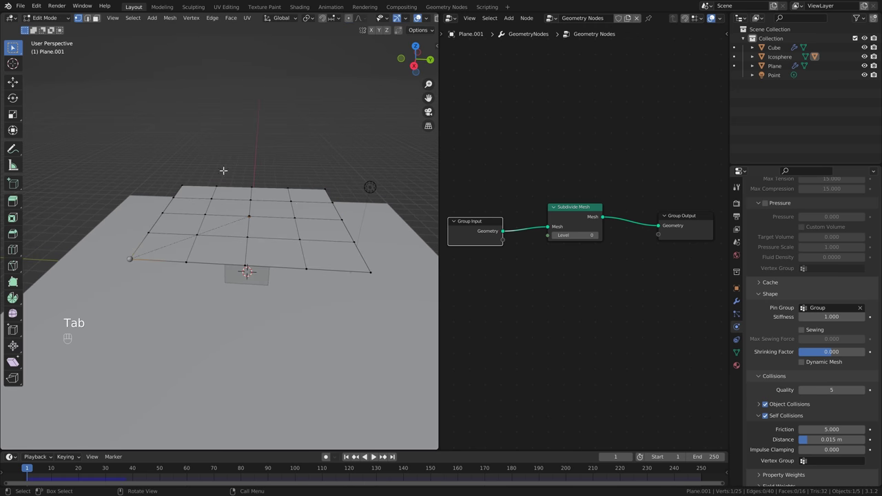
key("Tab")
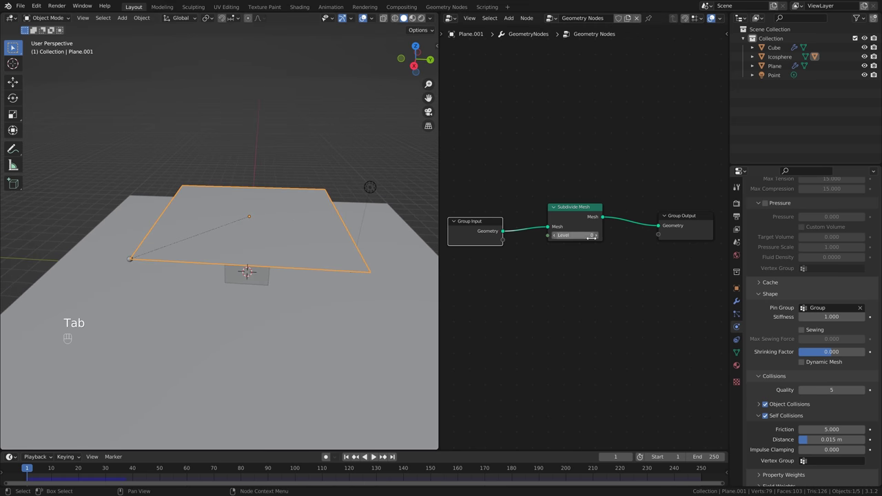
left_click_drag(569, 236, 579, 237)
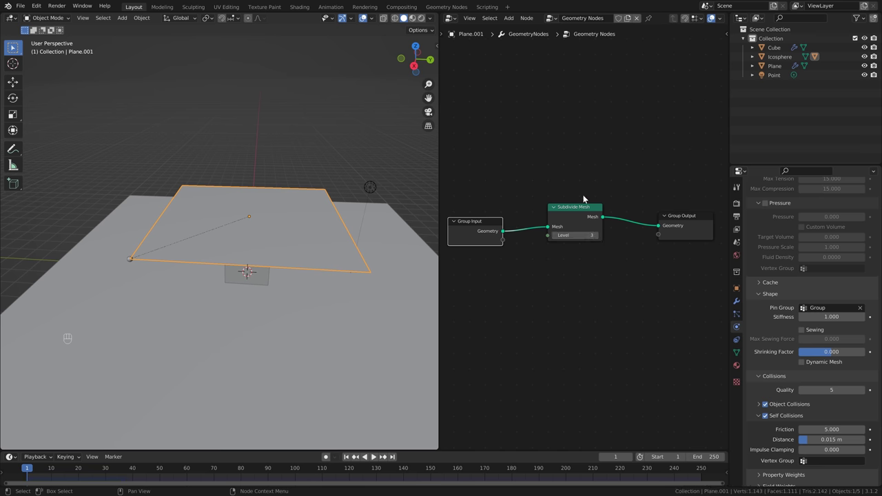
key("space")
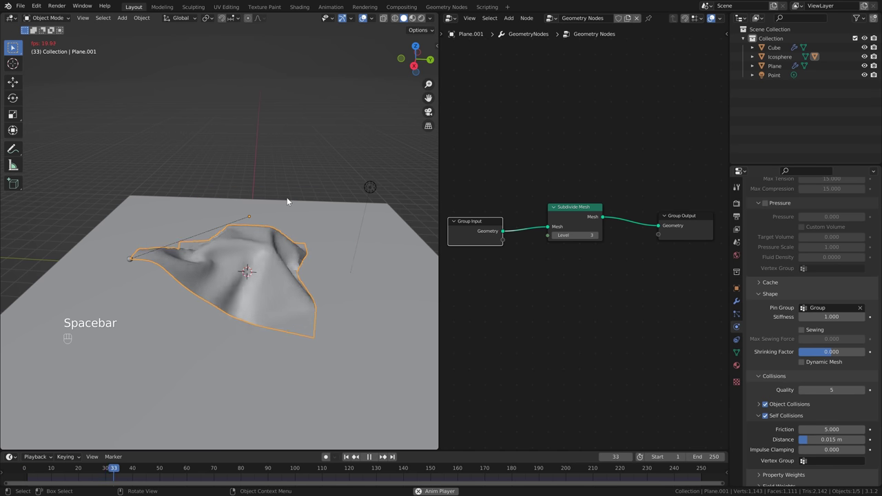
key("space")
middle_click_drag(297, 231, 279, 240)
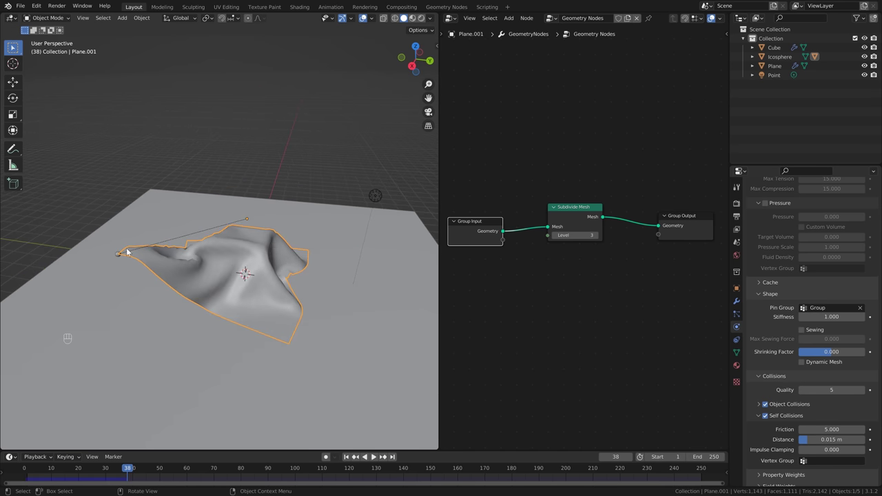
Step: Clear the selection and re-enable the viewport display of the cloth's Subdivision modifier
left_click_drag(129, 251, 138, 266)
left_click(736, 301)
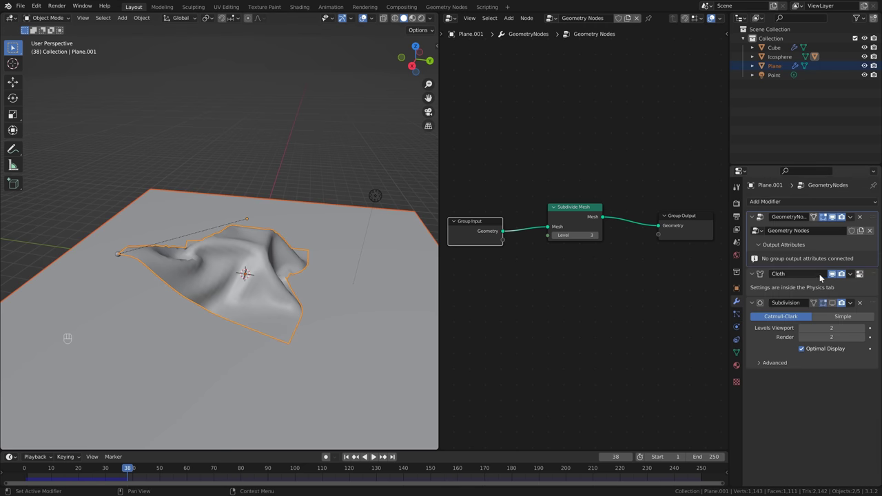
left_click(278, 191)
middle_click_drag(305, 256, 307, 245, "shift")
Step: Raise the Subdivide Mesh level to 4 at the first frame and play the simulation while moving the Icosphere
left_click(598, 237)
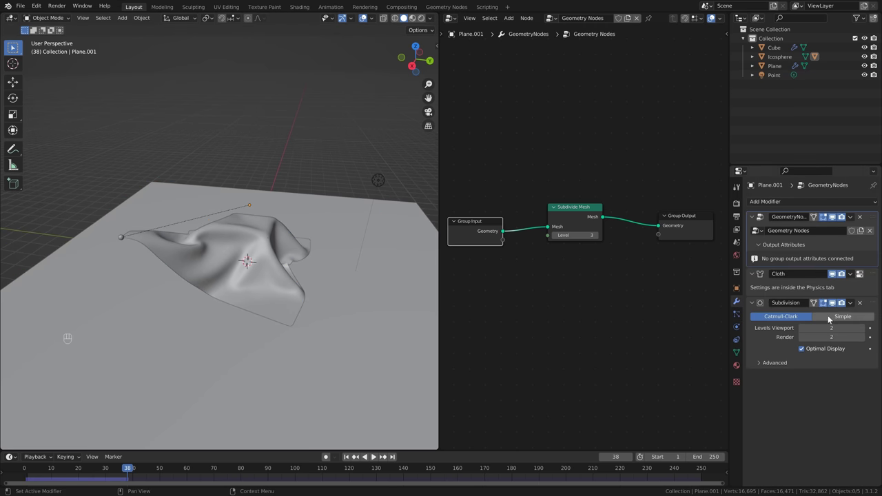
left_click(346, 457)
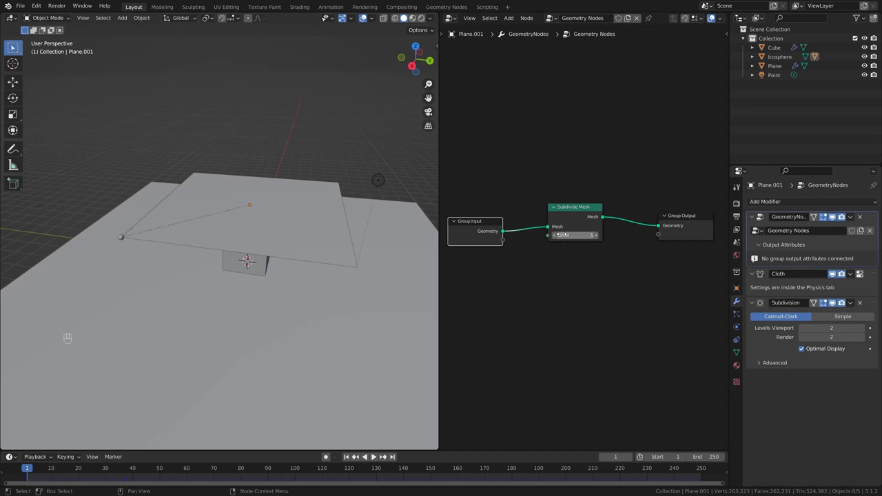
key("space")
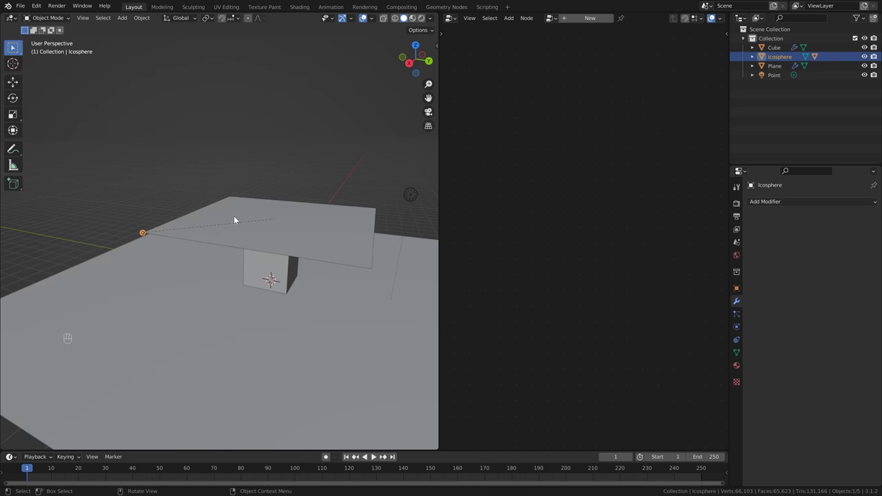
key("space")
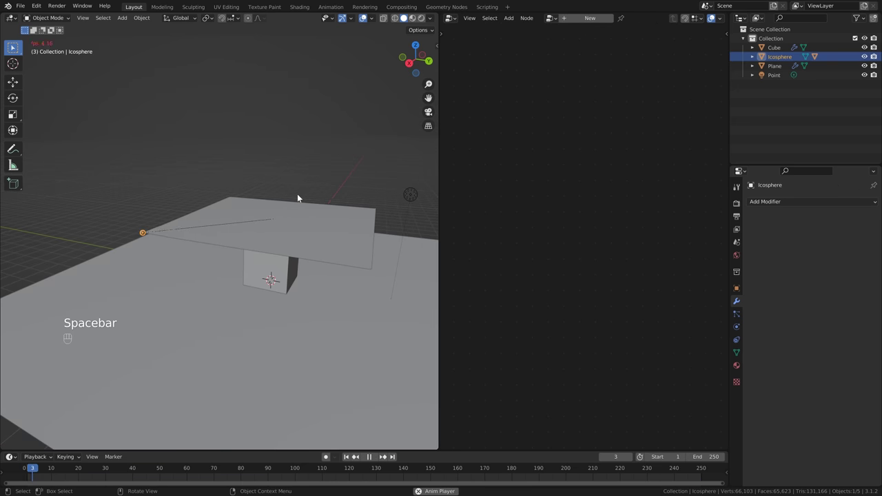
key("g")
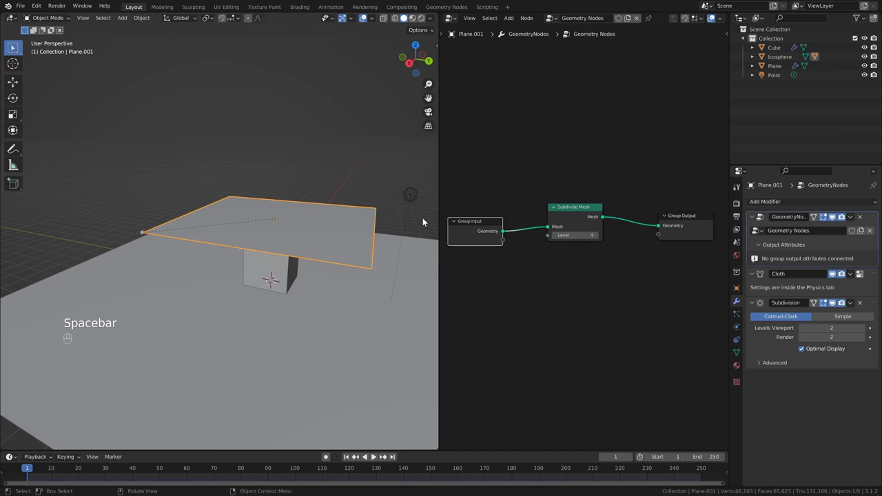
Step: Set the Subdivide Mesh level to 2, test the cloth by moving the Icosphere during playback, and cancel the move
left_click(555, 235)
left_click(555, 235)
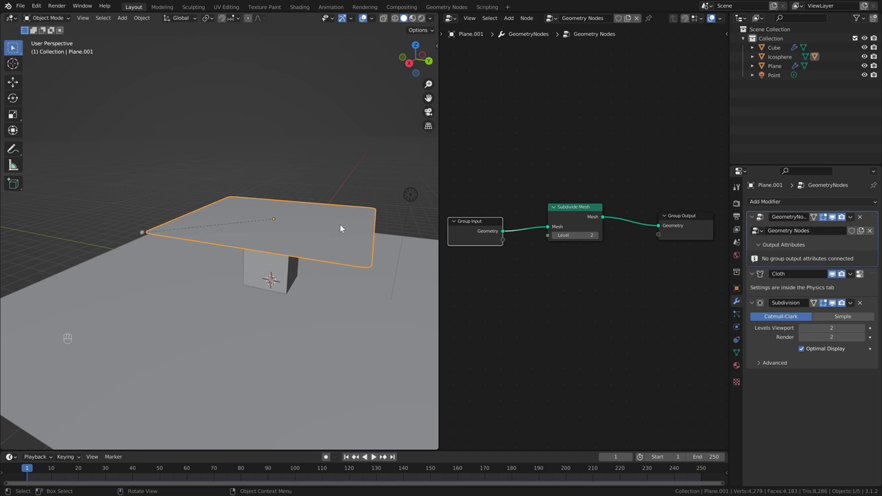
left_click(141, 233)
key("Escape")
key("Escape")
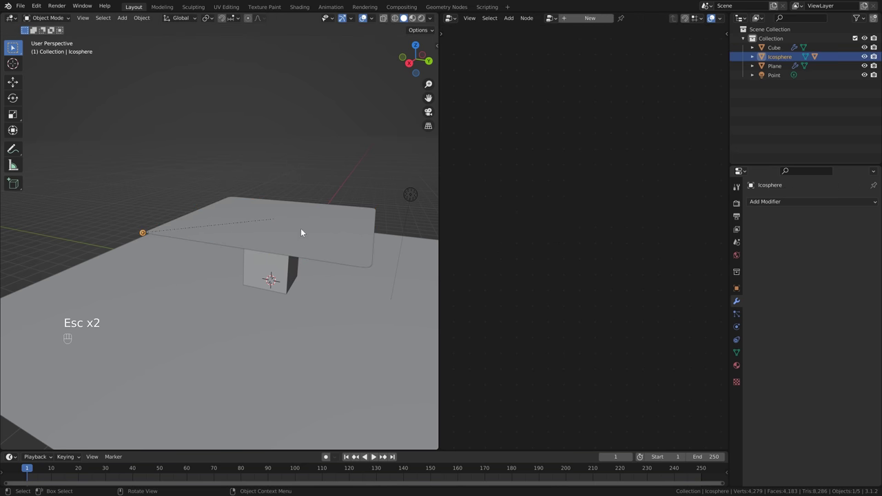
key("space")
key("g")
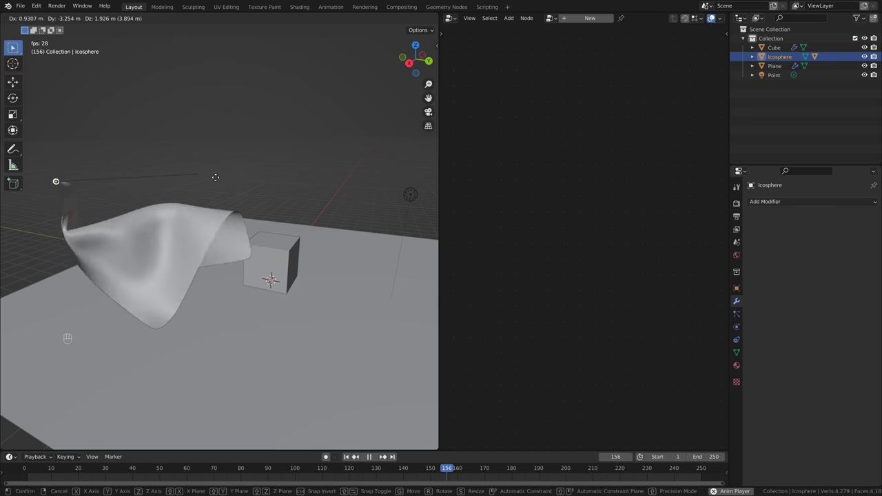
key("Escape")
key("space")
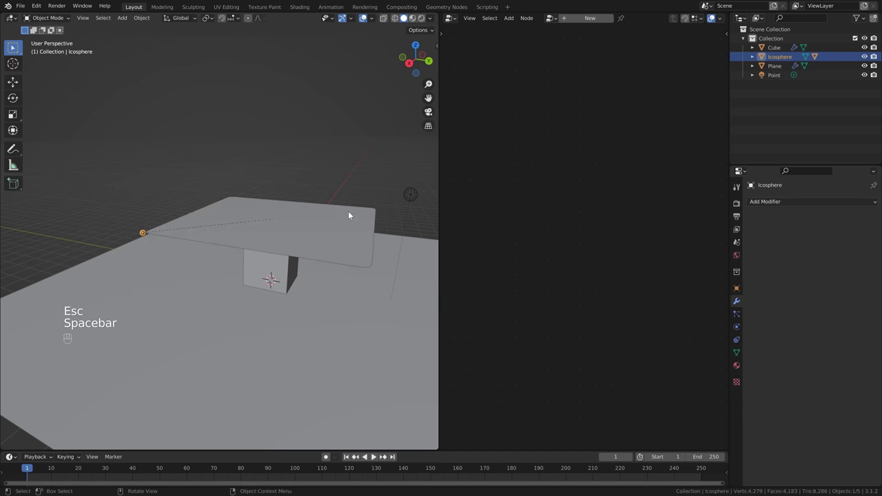
Step: Set the Subdivide Mesh level to 5 and play the simulation again with the Icosphere being moved
left_click(345, 236)
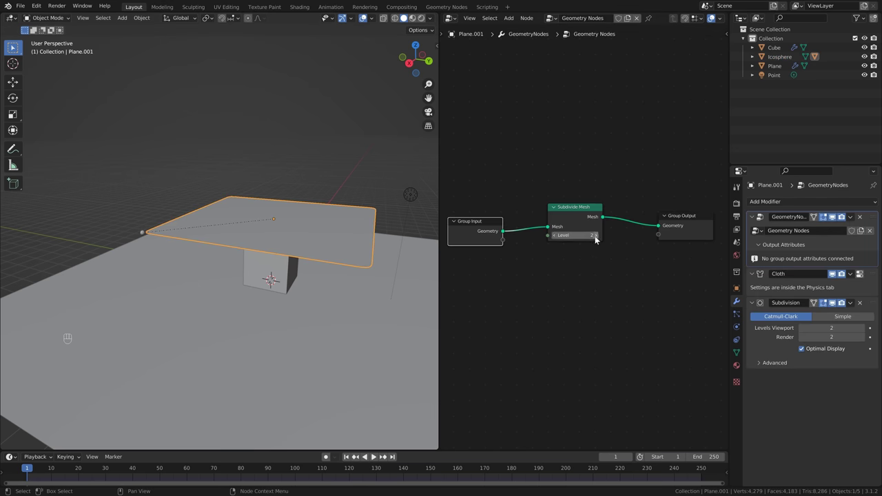
left_click(139, 231)
key("space")
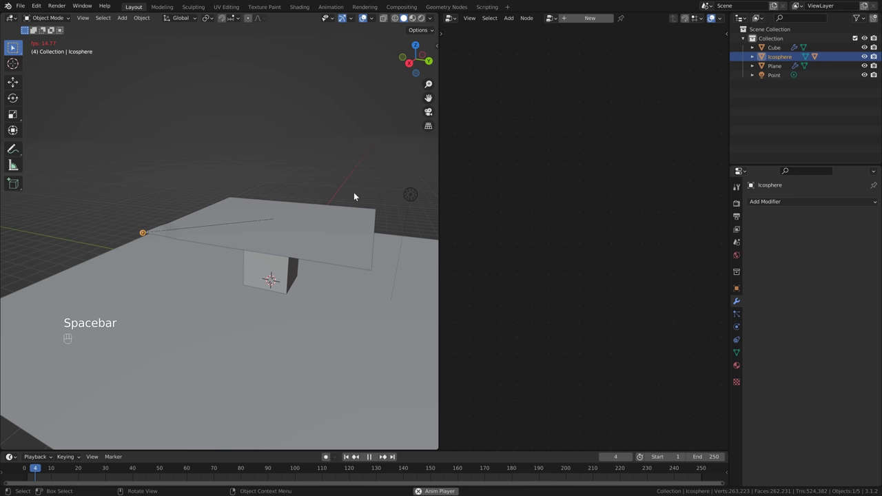
key("g")
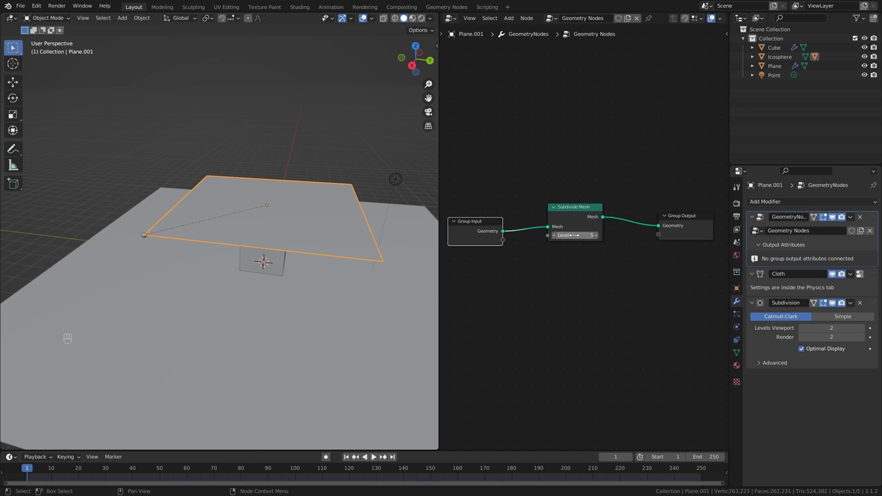
Step: Lower the cloth's Subdivide Mesh level to 2 at the first frame
left_click(554, 235)
left_click(554, 235)
left_click(554, 235)
middle_click_drag(388, 210, 357, 208)
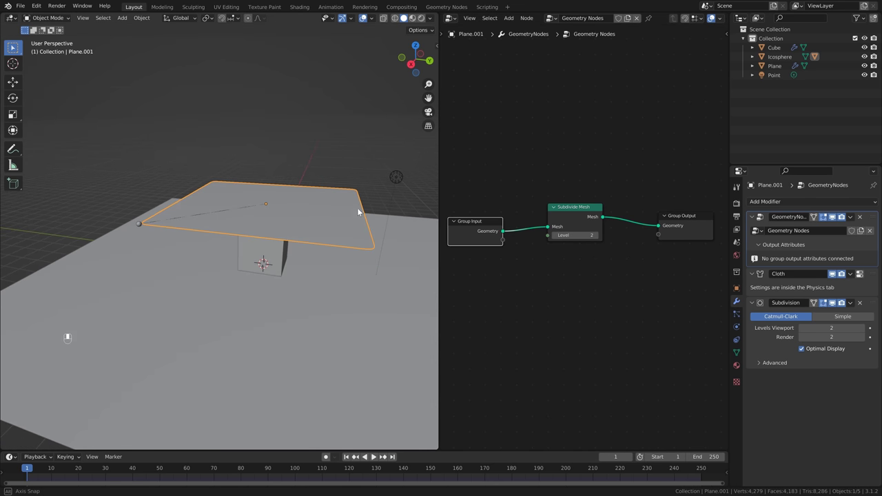
left_click(137, 225)
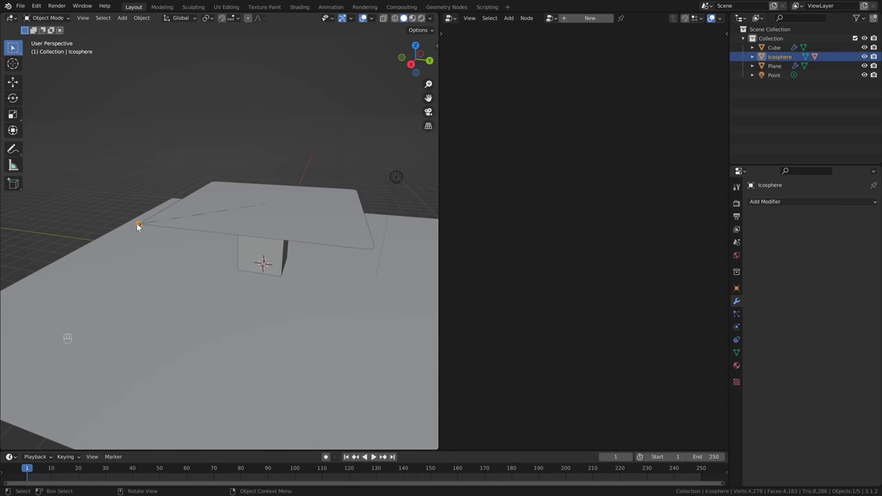
left_click(310, 217)
middle_click_drag(309, 217, 290, 236, "shift")
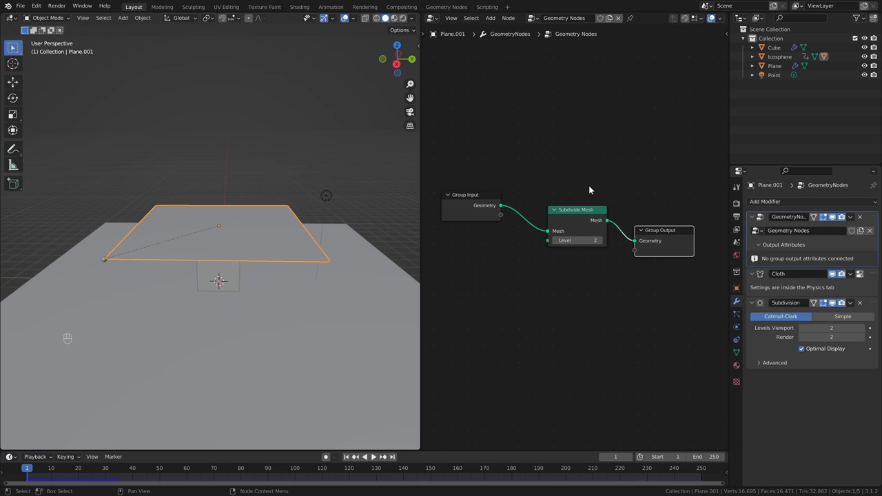
Step: Examine from several angles how the pinned cloth drapes over the cube at frame 34
middle_click_drag(595, 185, 601, 182)
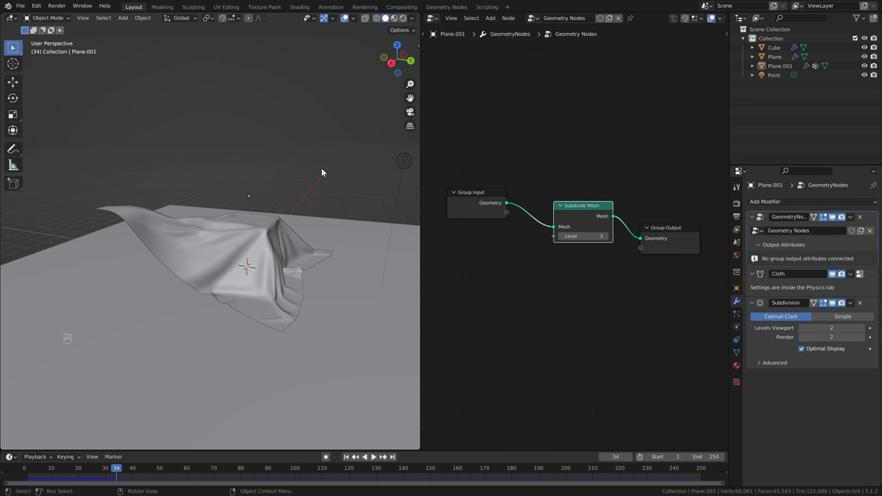
middle_click_drag(333, 176, 303, 184)
scroll(308, 217, "down", 3)
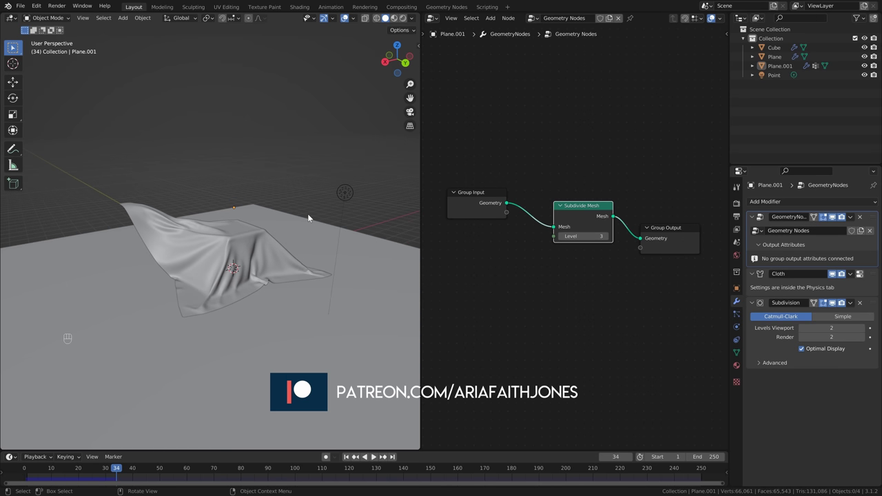
scroll(308, 217, "down", 2, "shift")
middle_click_drag(308, 217, 323, 213)
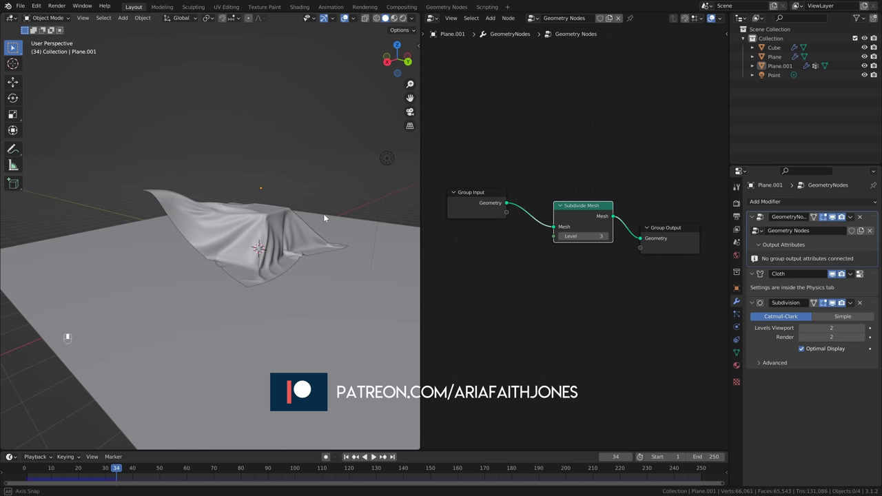
scroll(338, 210, "up", 1)
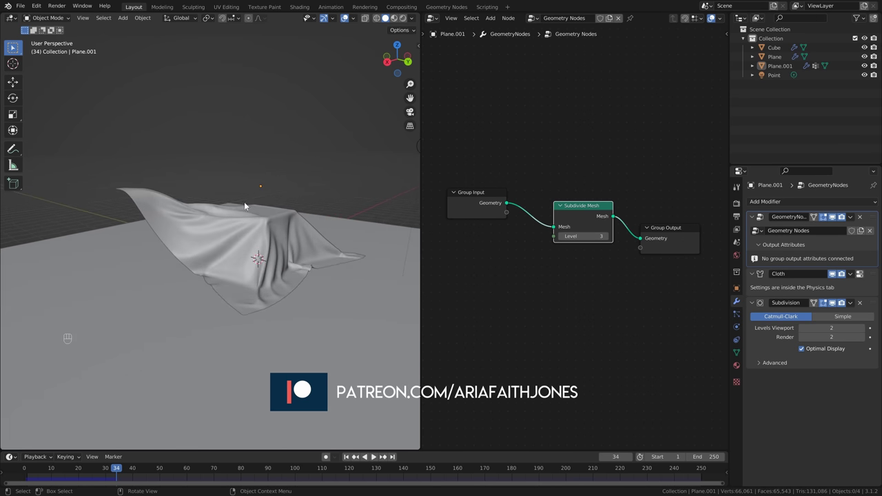
middle_click_drag(349, 187, 340, 191)
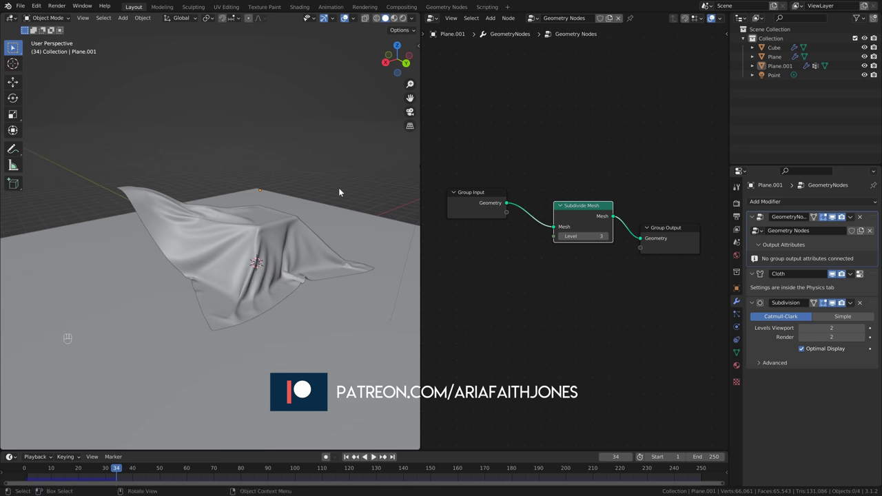